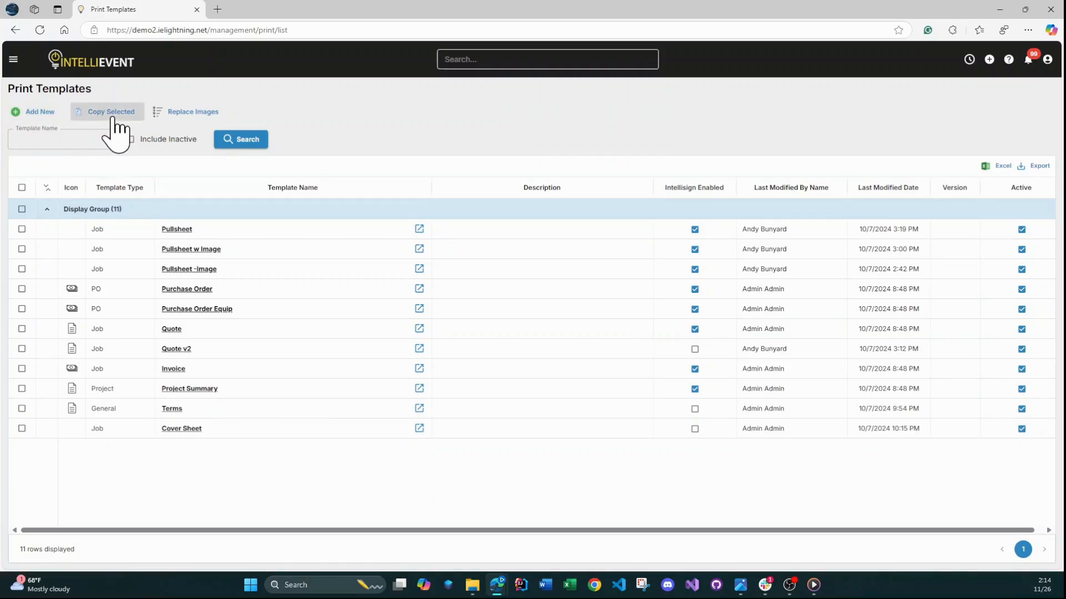
- Search the print templates for the name "pullsheet"
{"action": "left_click", "coordinate": [61, 141]}
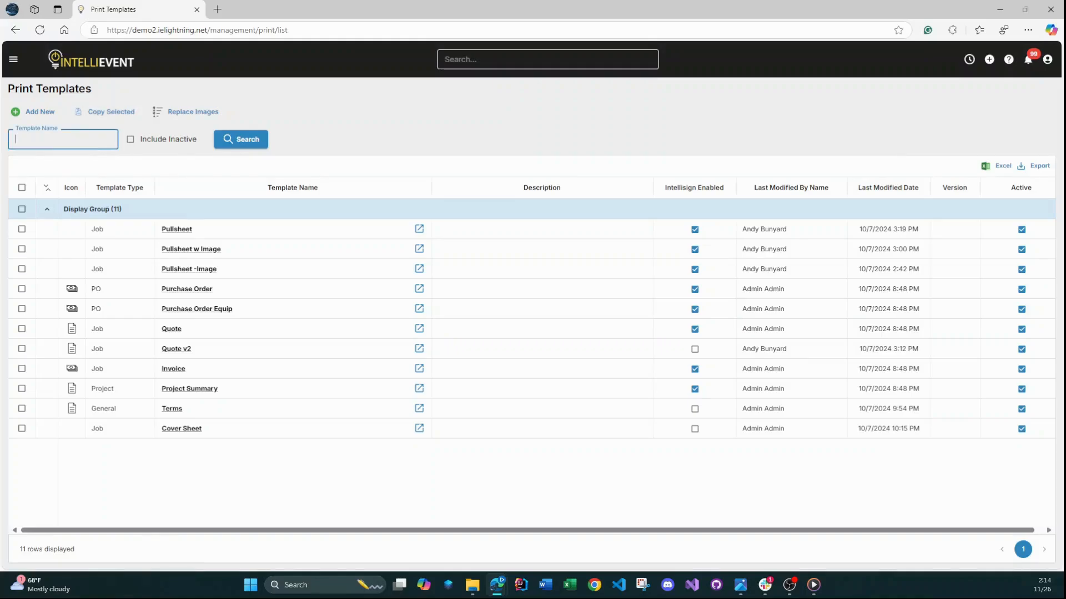
{"action": "type", "text": "pullsheet"}
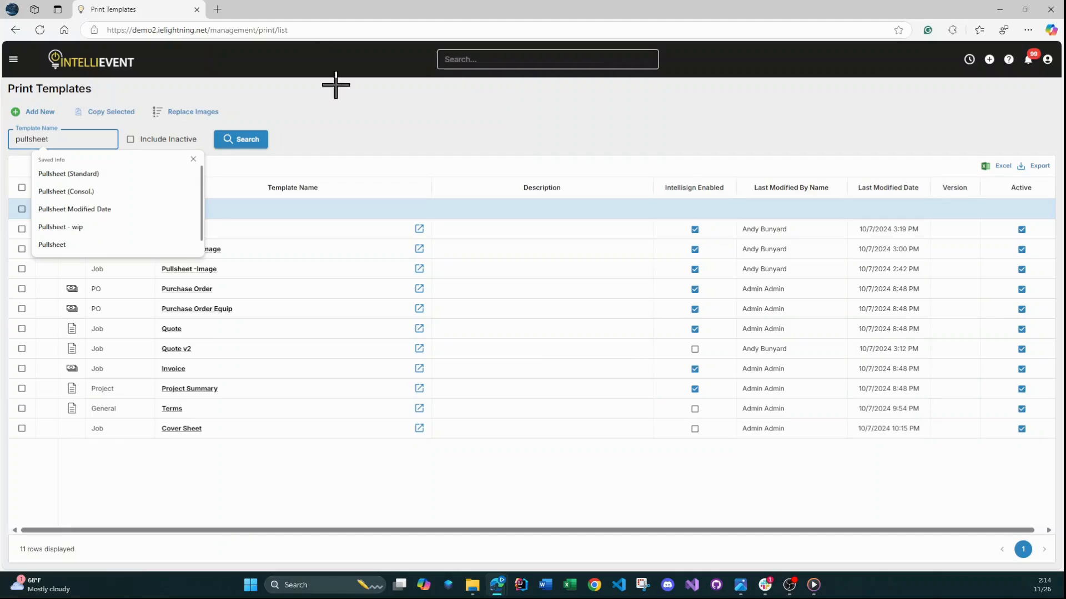
{"action": "left_click", "coordinate": [244, 141]}
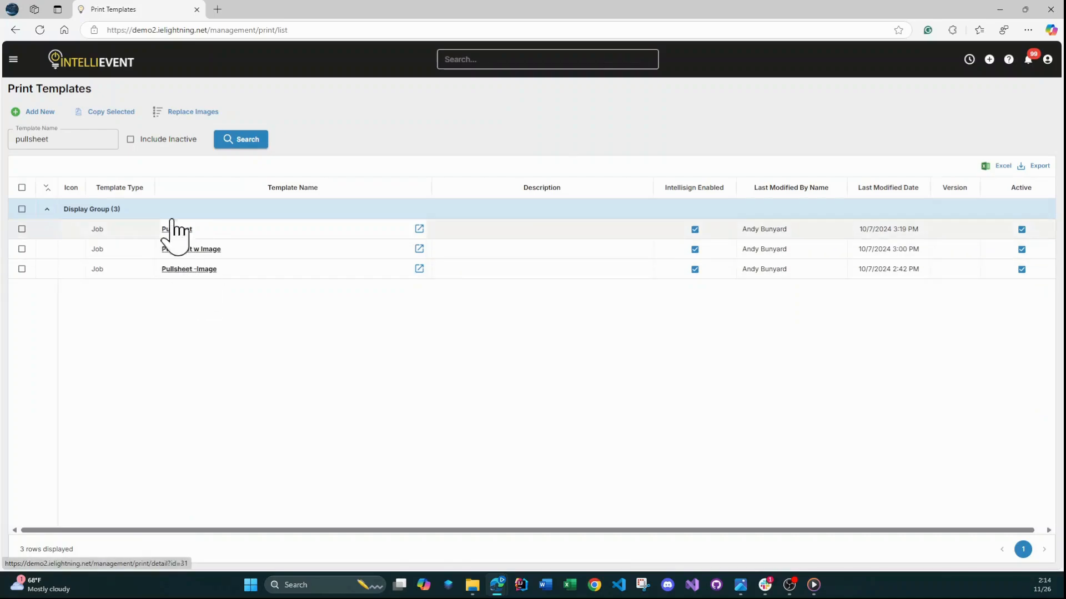
- Clear the template name filter and list all print templates again
{"action": "left_click_drag", "start_coordinate": [68, 141], "coordinate": [5, 152]}
{"action": "key", "text": "BackSpace"}
{"action": "left_click", "coordinate": [241, 145]}
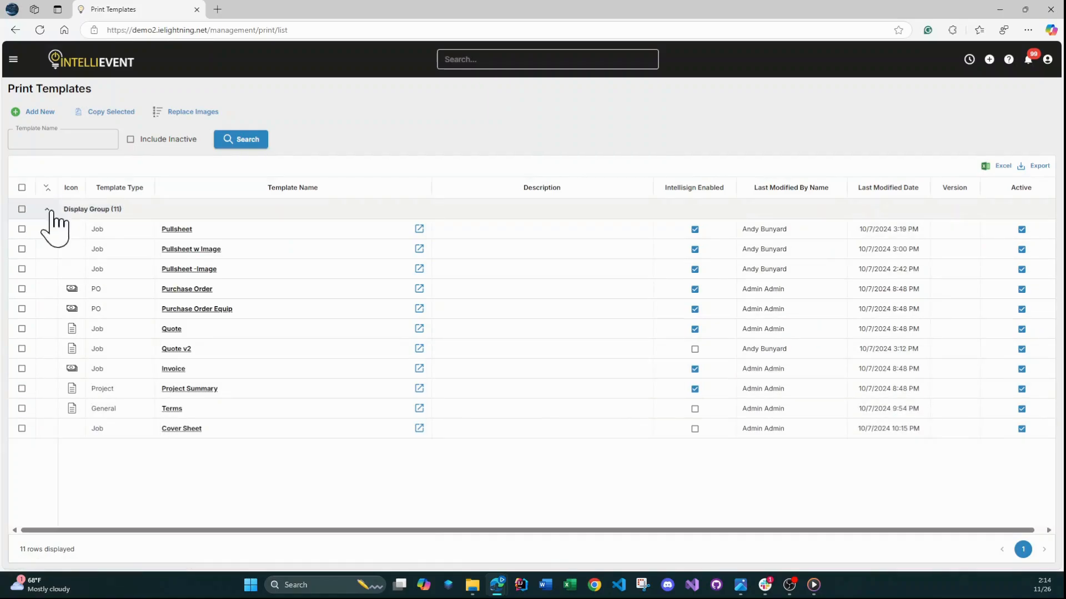
{"action": "left_click", "coordinate": [76, 203]}
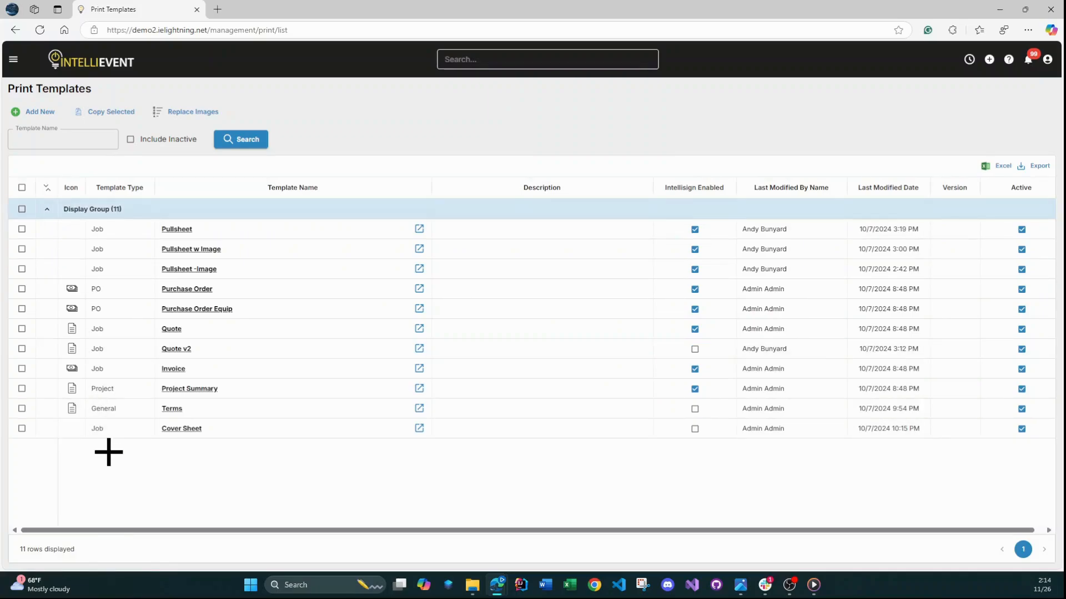
- Start a new print template named Invoice and assign it to the folder Invoice
{"action": "left_click", "coordinate": [28, 112]}
{"action": "left_click", "coordinate": [446, 201]}
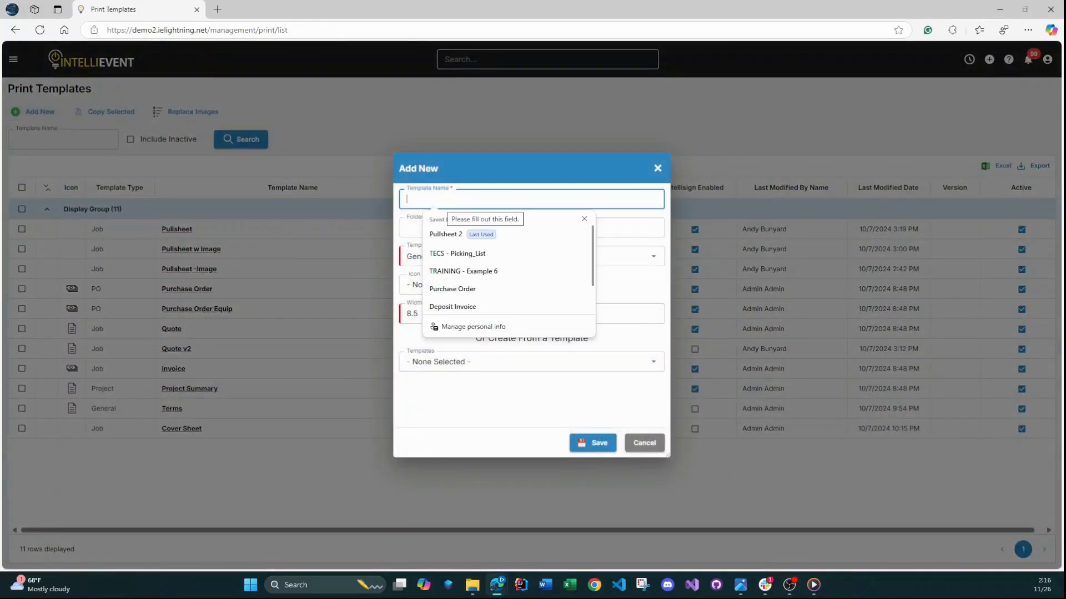
{"action": "type", "text": "IN"}
{"action": "type", "text": "n"}
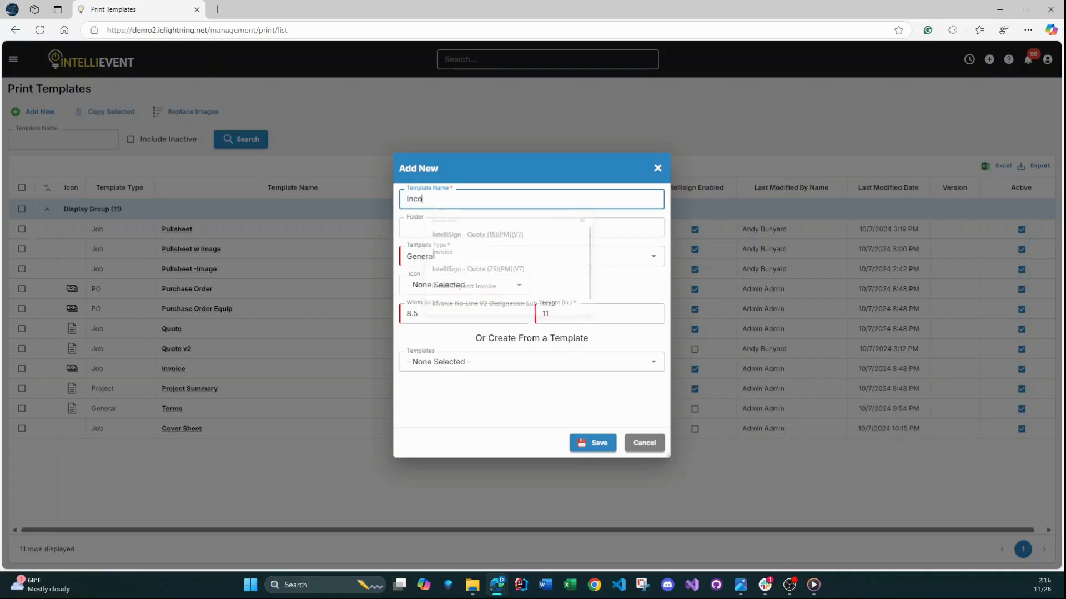
{"action": "type", "text": "voice"}
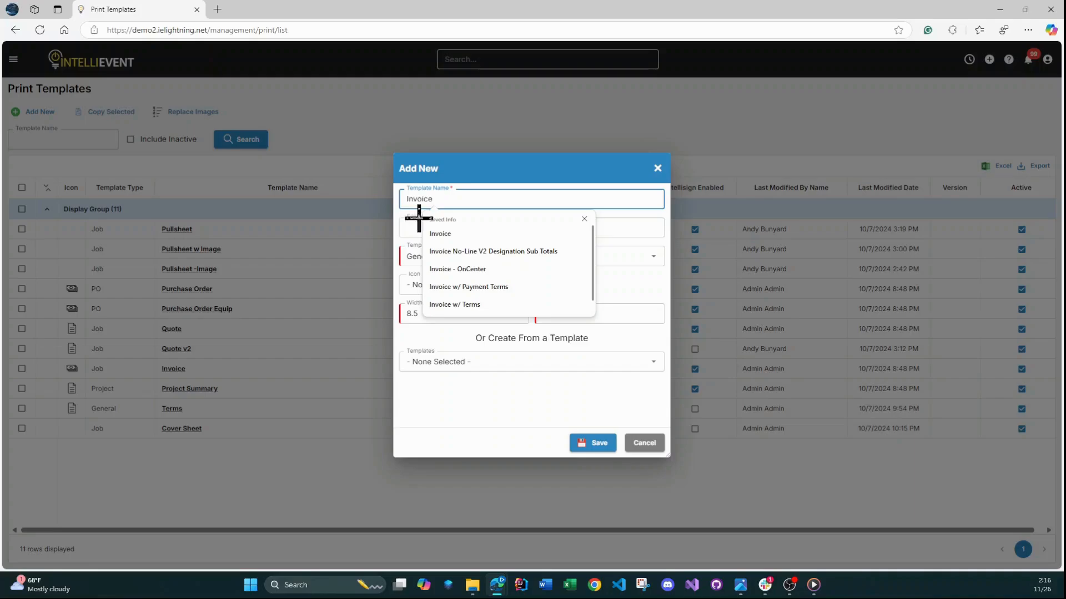
{"action": "left_click", "coordinate": [419, 222]}
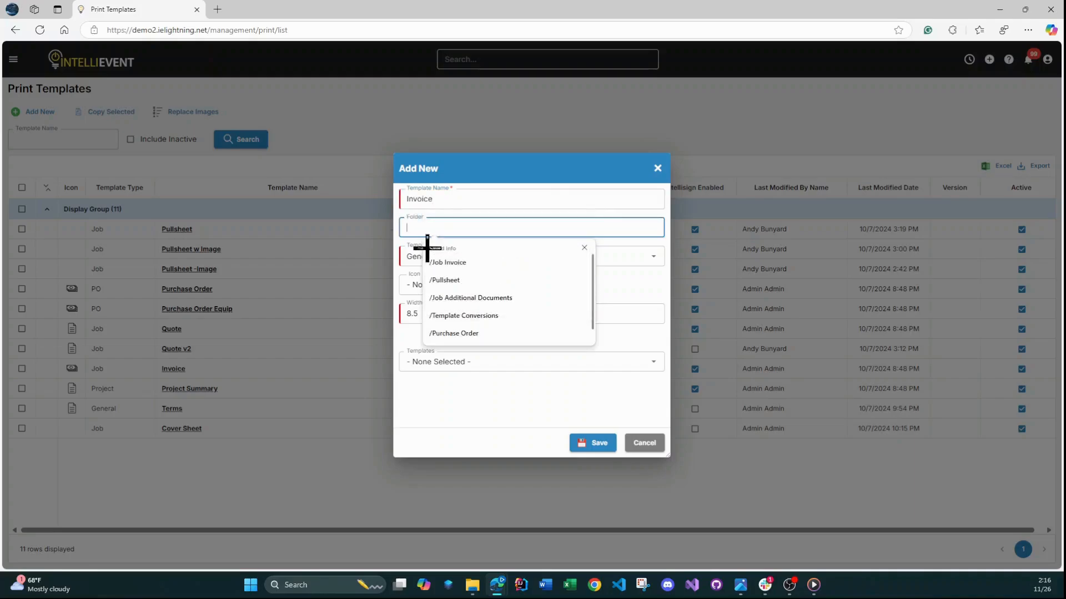
{"action": "type", "text": "Invoice"}
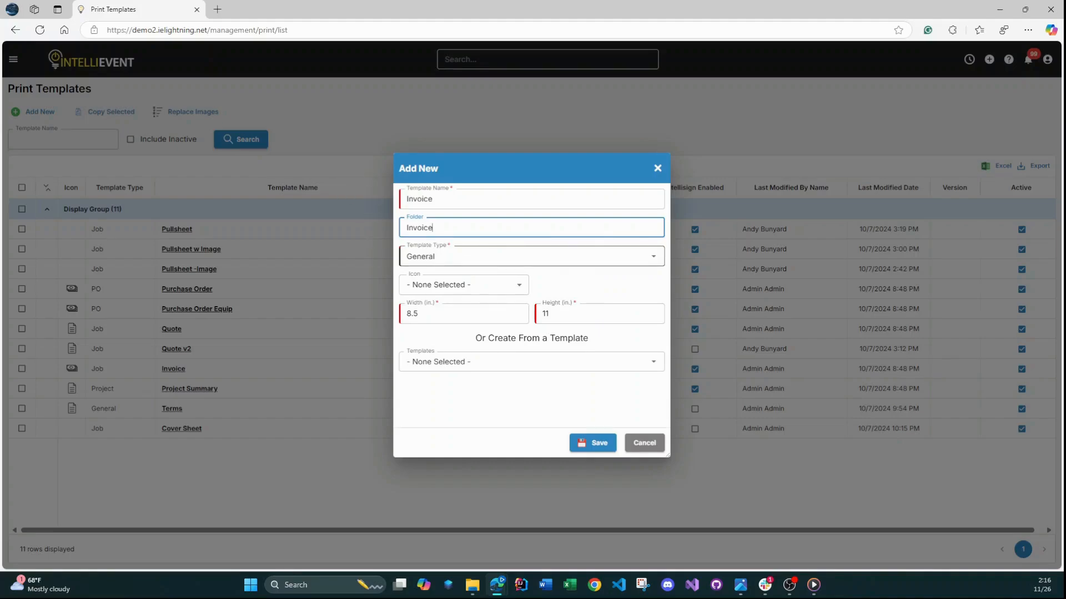
- Set the new template's type to Job, base it on the existing Invoice template, and save it
{"action": "left_click", "coordinate": [531, 256]}
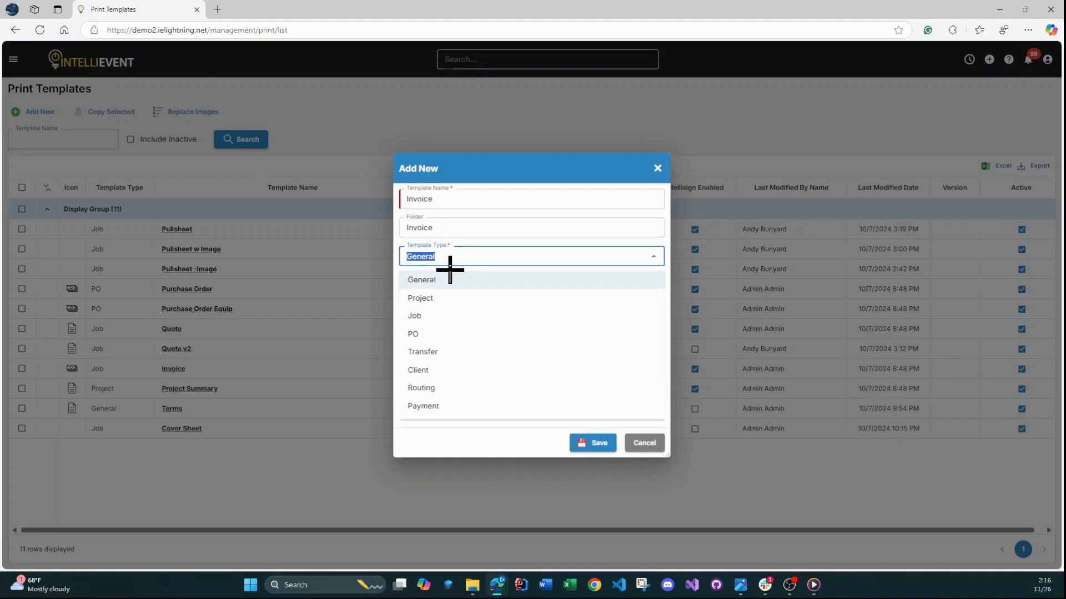
{"action": "left_click", "coordinate": [446, 315]}
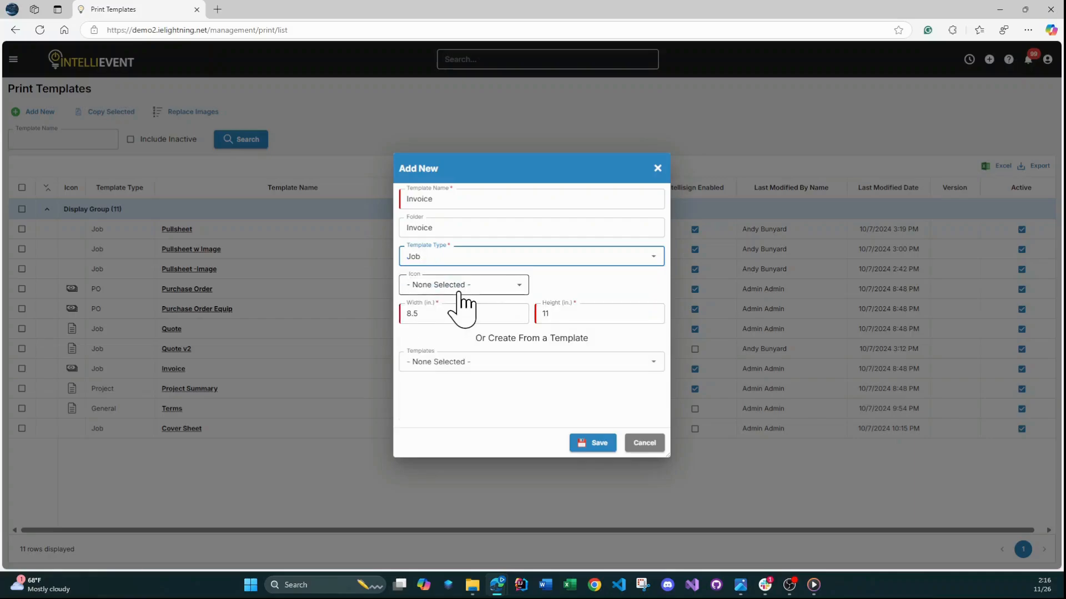
{"action": "left_click", "coordinate": [464, 362]}
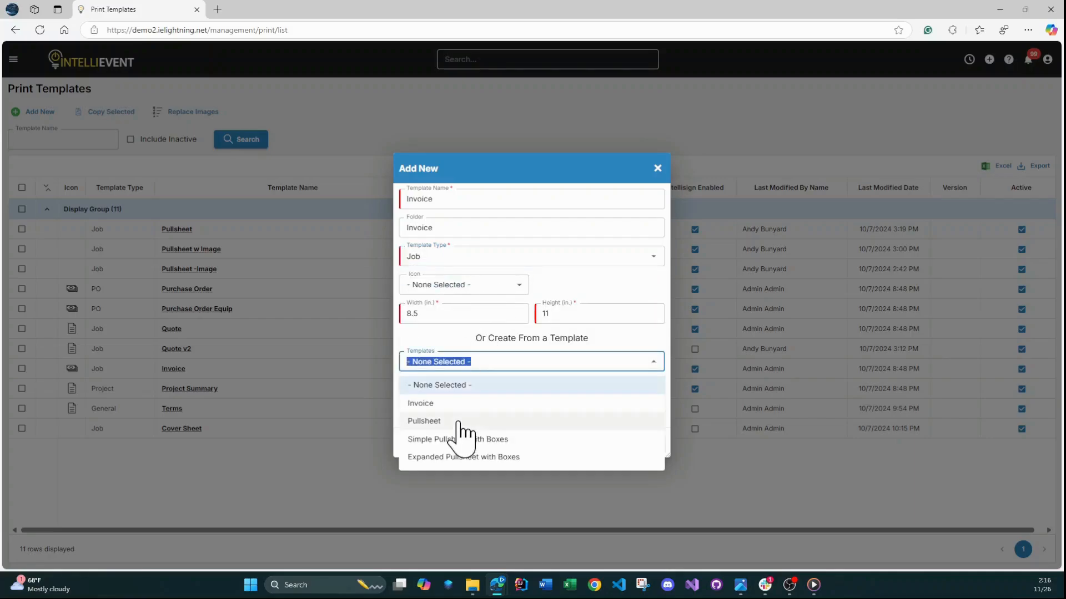
{"action": "left_click", "coordinate": [452, 402]}
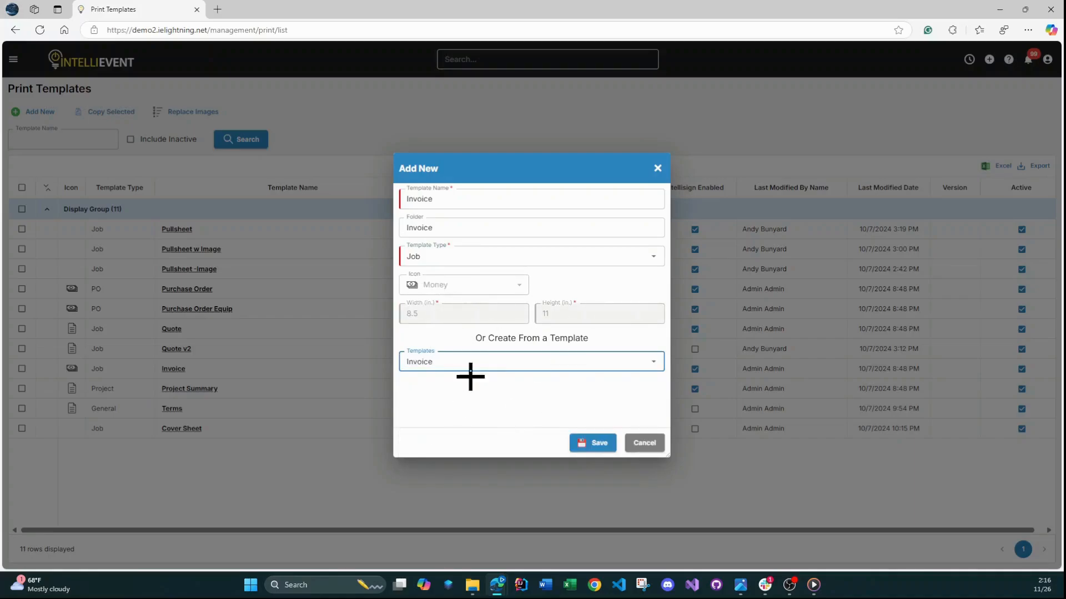
{"action": "left_click", "coordinate": [597, 451]}
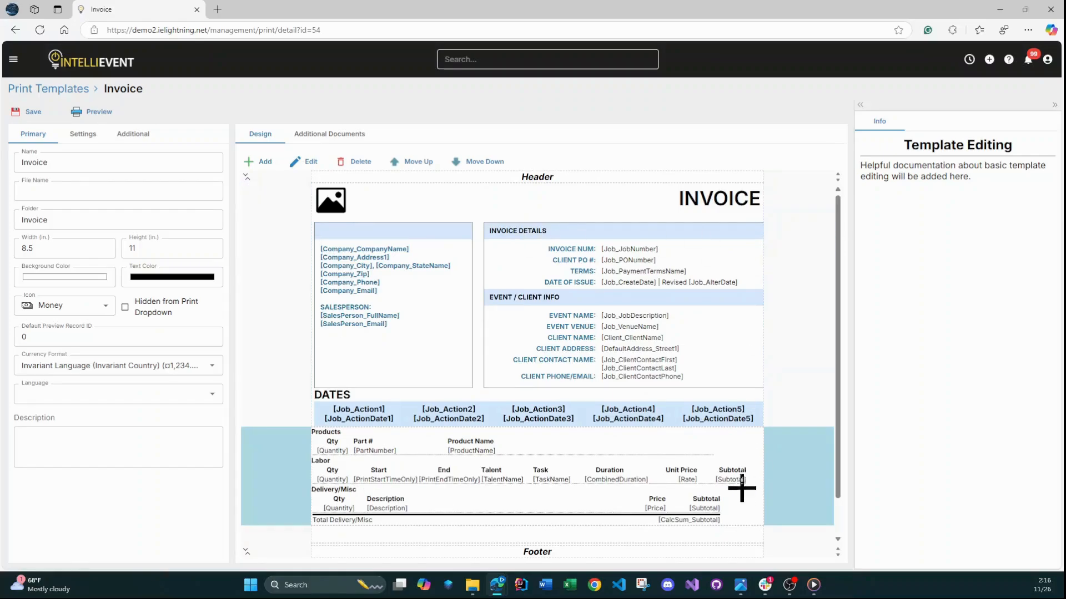
- Return to the print template list and check how the Display Group and Invoice folders collapse and expand
{"action": "left_click", "coordinate": [63, 89]}
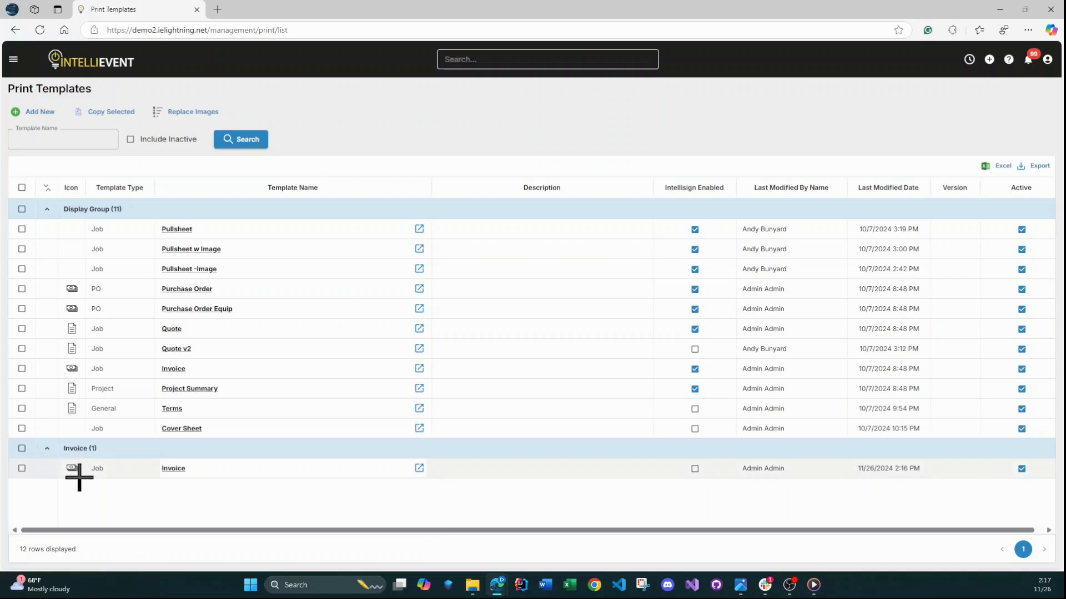
{"action": "left_click", "coordinate": [48, 210]}
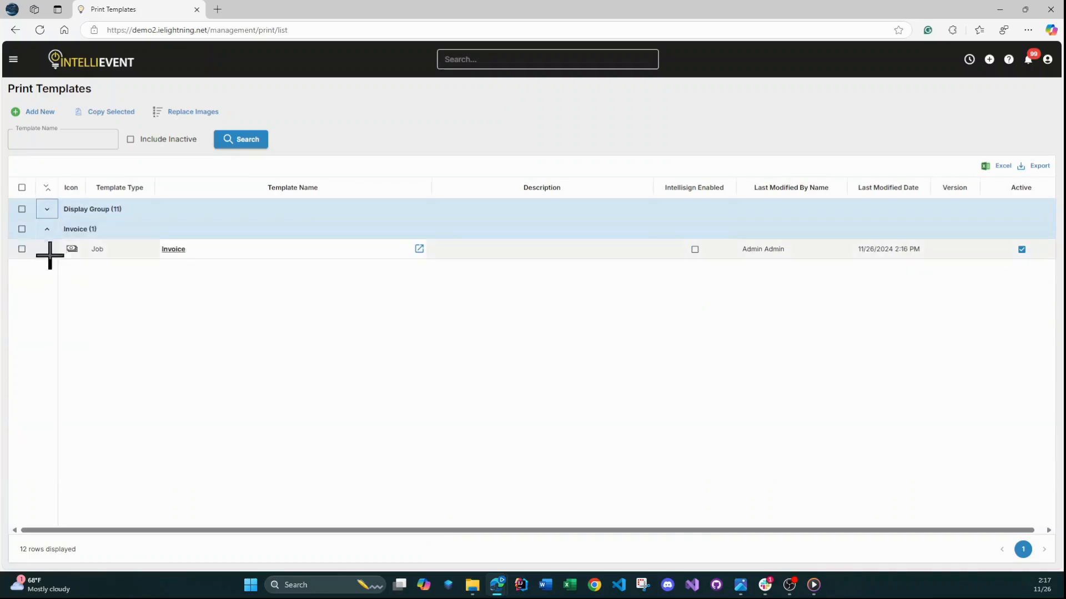
{"action": "left_click", "coordinate": [47, 210]}
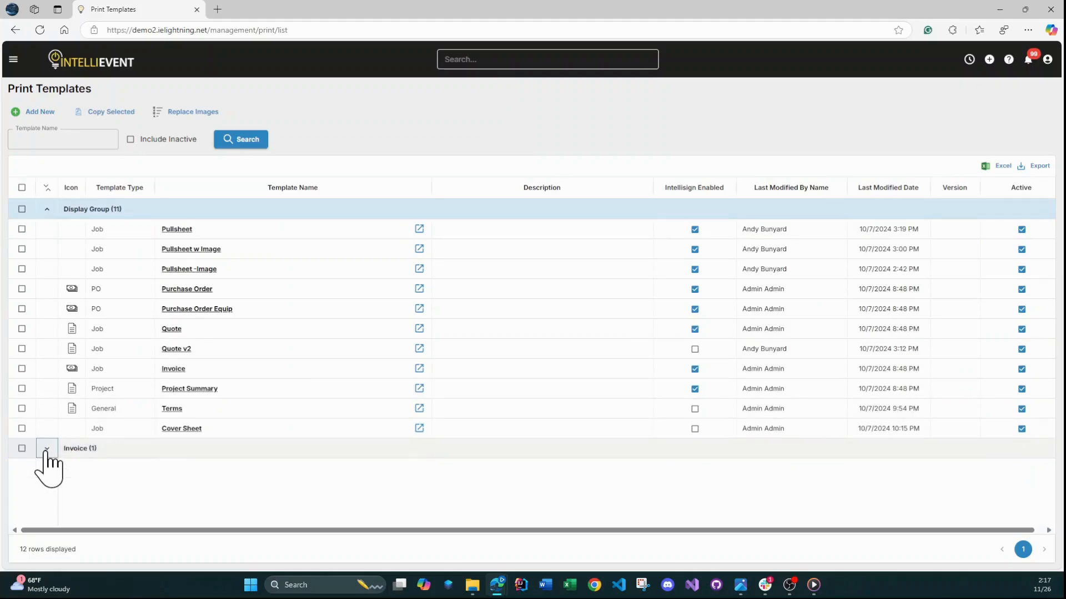
- Open the Quote template from the Display Group folder and review its primary details and settings
{"action": "left_click", "coordinate": [171, 329]}
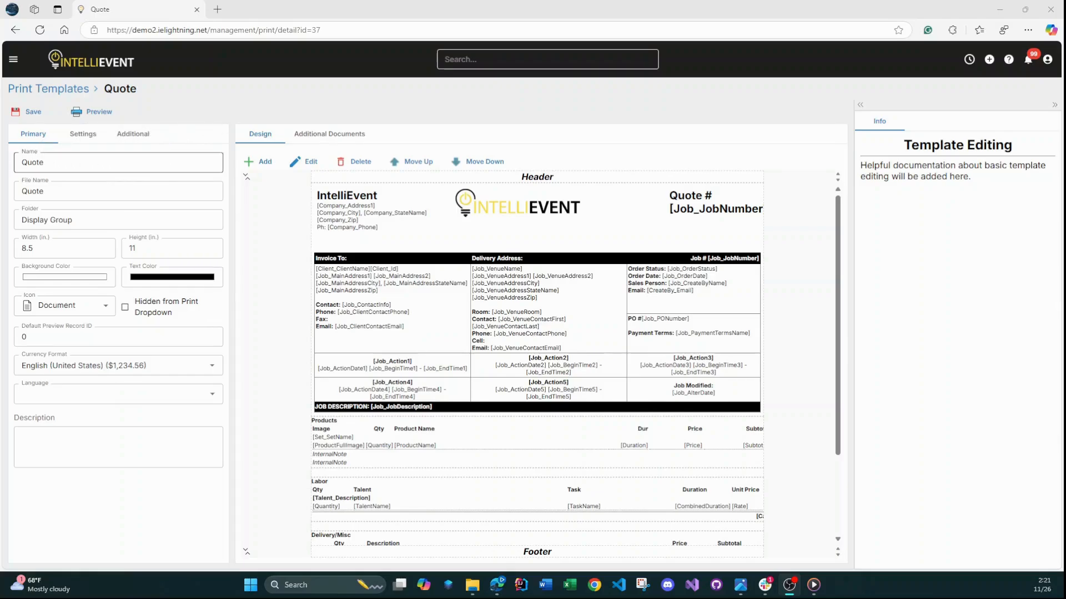
{"action": "left_click", "coordinate": [69, 163]}
{"action": "left_click", "coordinate": [69, 192]}
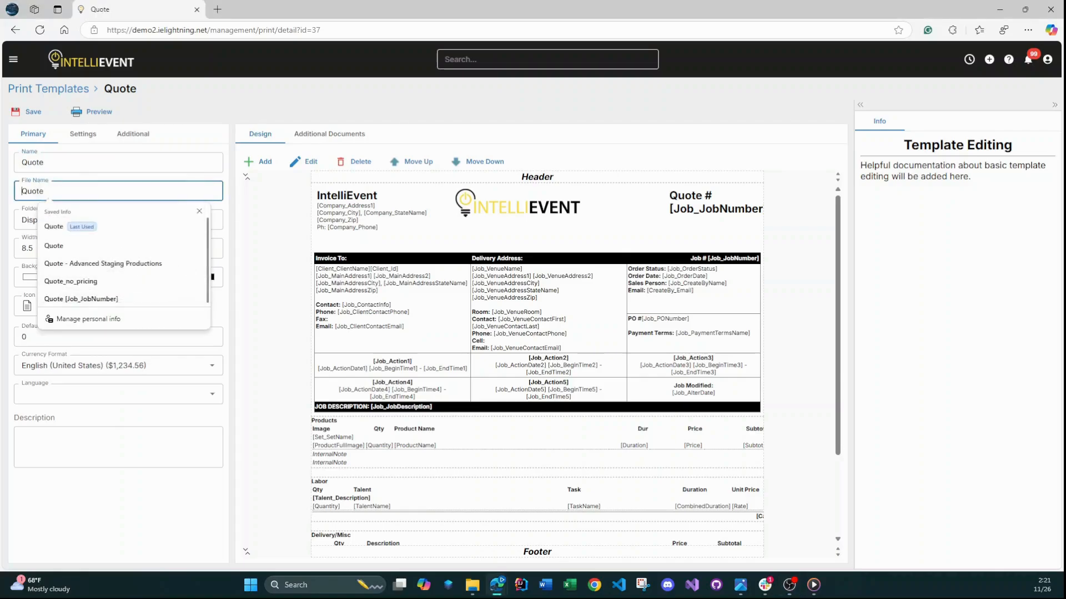
{"action": "left_click", "coordinate": [70, 216]}
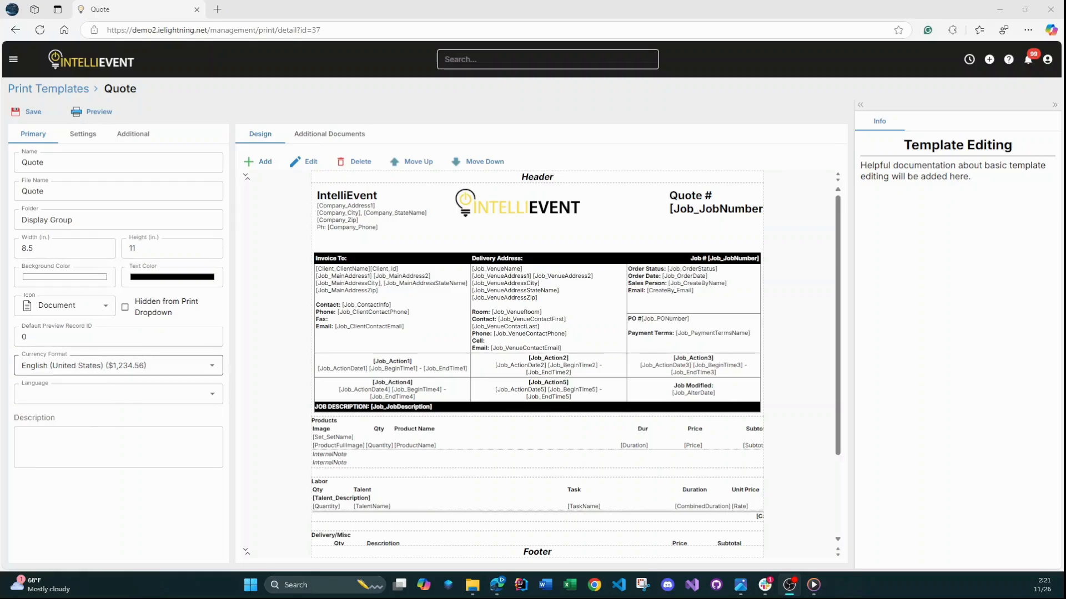
{"action": "left_click", "coordinate": [85, 138]}
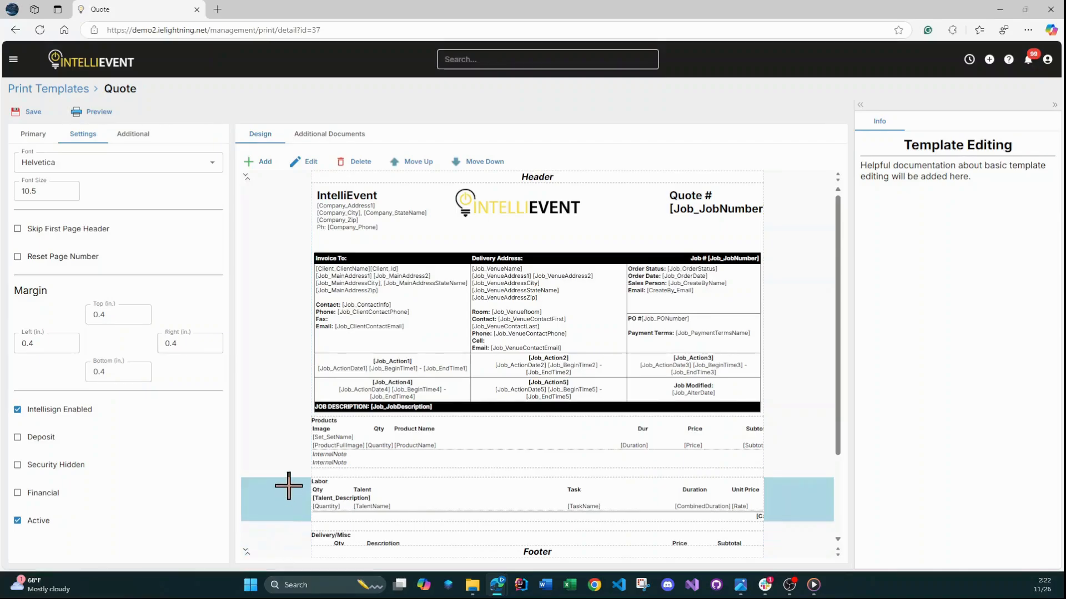
- Open the Quote template's top HTML section for editing and look over its logo, address and job table
{"action": "left_click", "coordinate": [283, 331]}
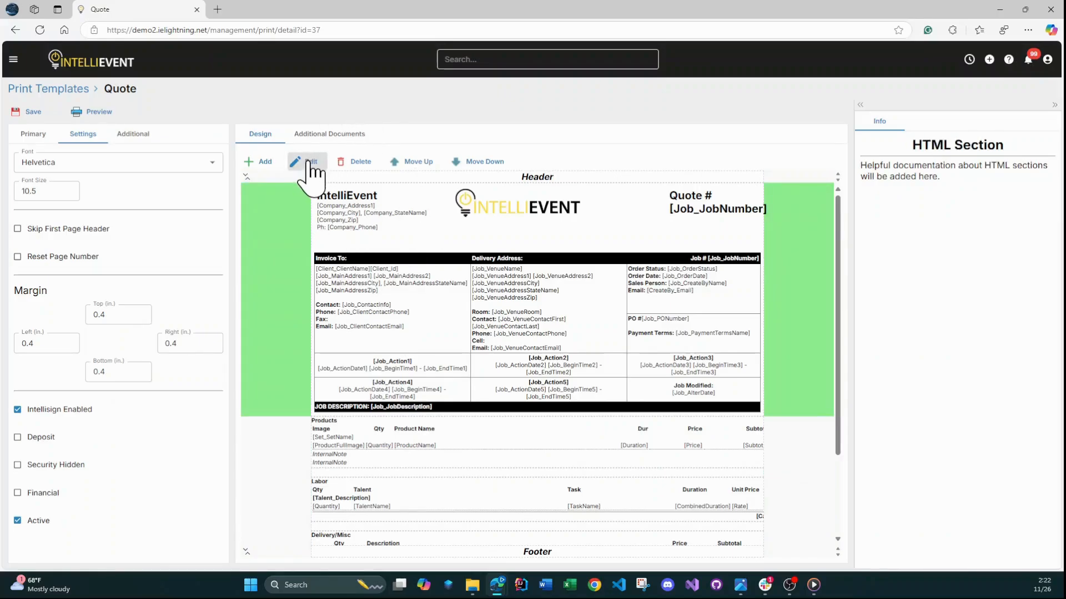
{"action": "left_click", "coordinate": [311, 164]}
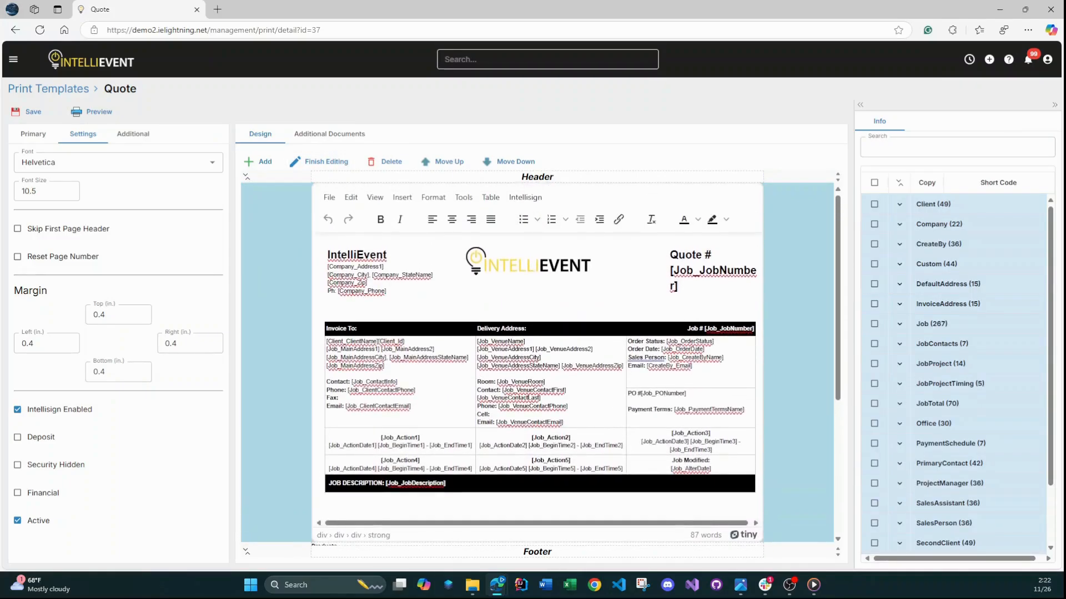
{"action": "left_click", "coordinate": [592, 263]}
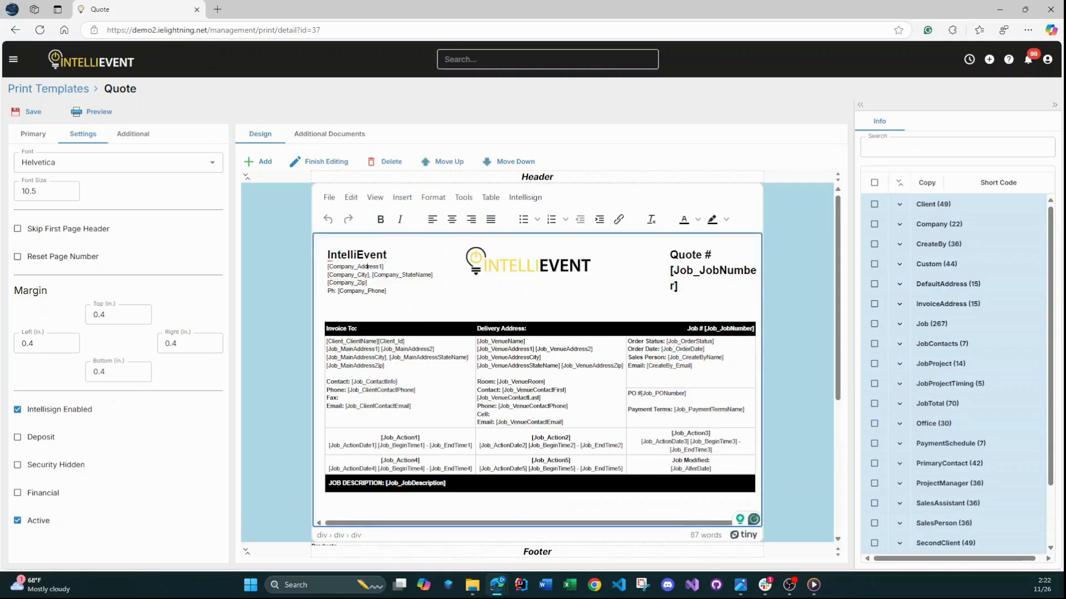
{"action": "left_click", "coordinate": [561, 383]}
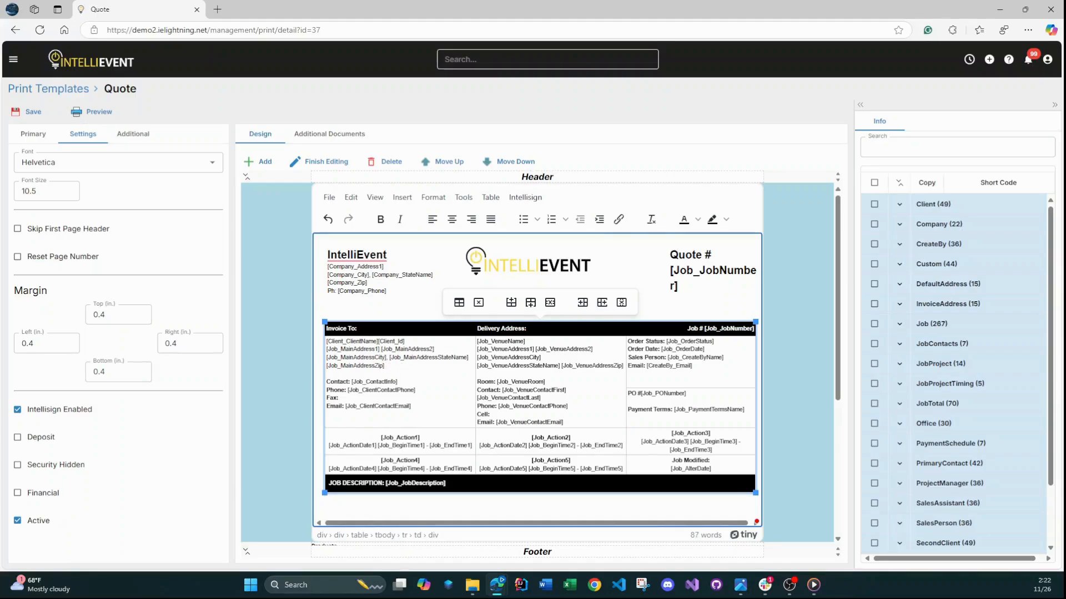
{"action": "left_click", "coordinate": [465, 267]}
{"action": "scroll", "coordinate": [565, 433], "scroll_direction": "down", "scroll_amount": 3}
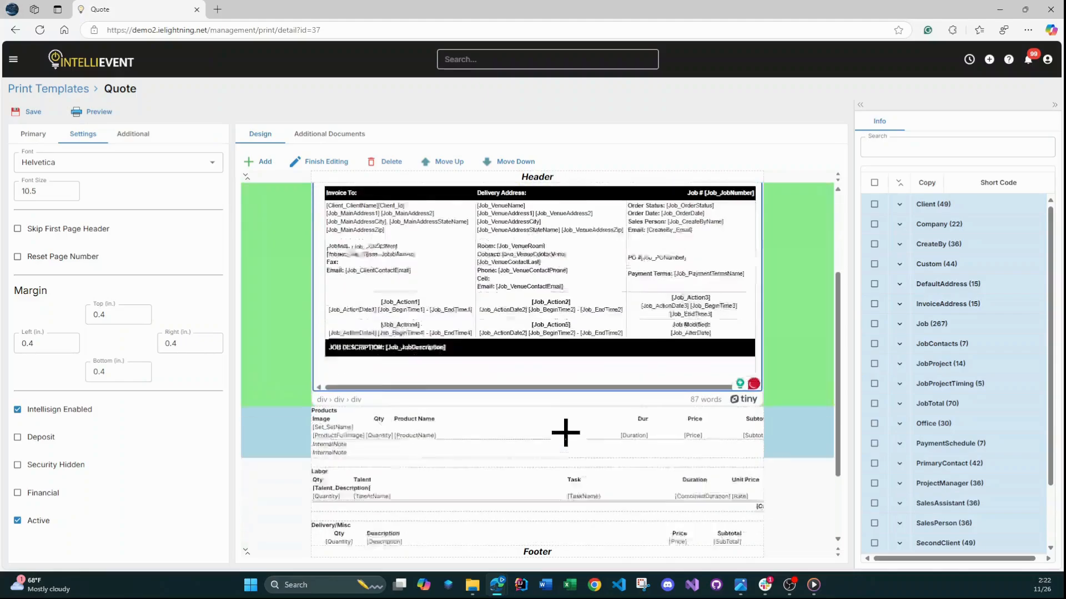
{"action": "scroll", "coordinate": [547, 416], "scroll_direction": "up", "scroll_amount": 2}
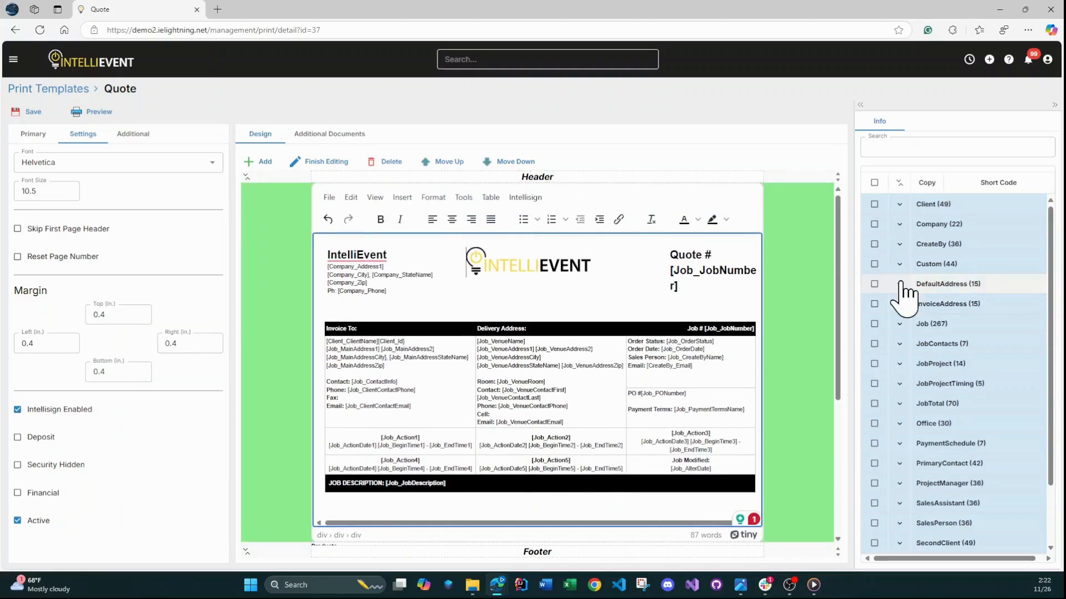
- Widen the short code reference panel beside the Quote design and restore its original width
{"action": "left_click", "coordinate": [1054, 105]}
{"action": "left_click", "coordinate": [1052, 106]}
{"action": "left_click", "coordinate": [860, 104]}
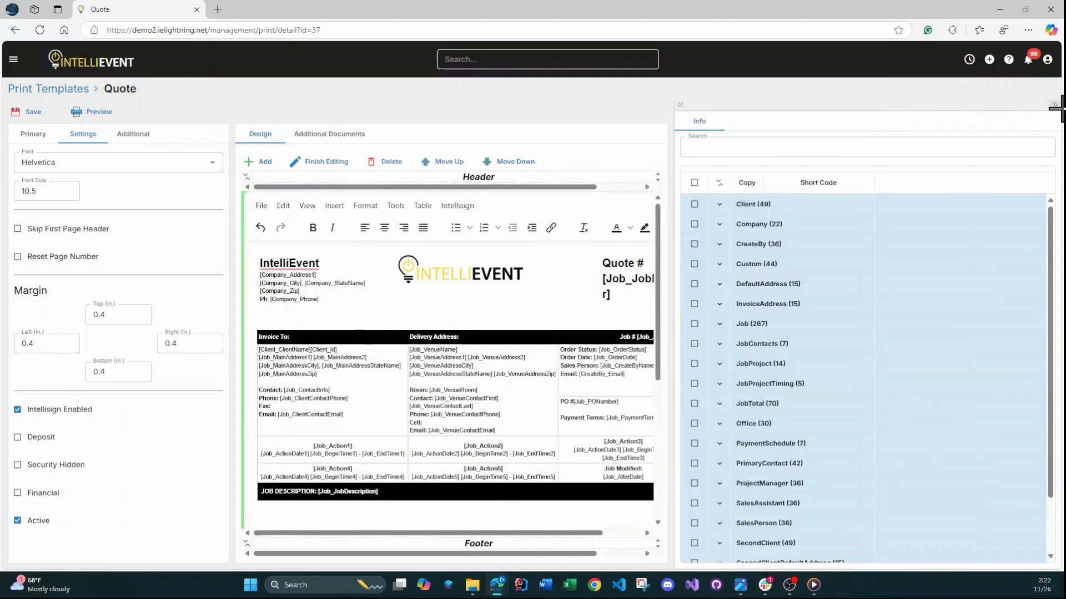
{"action": "left_click", "coordinate": [1054, 106]}
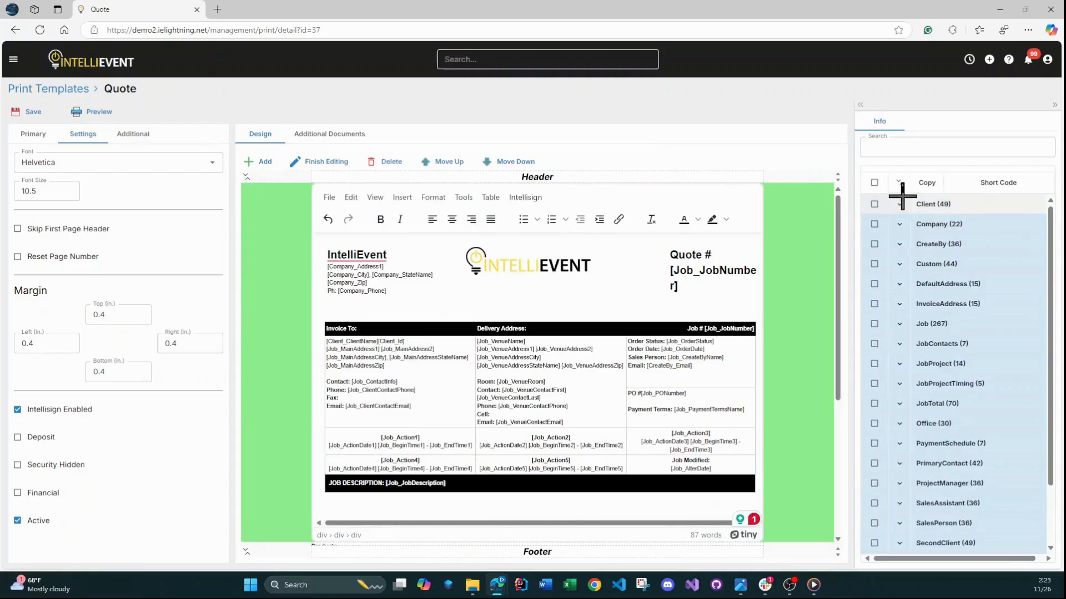
{"action": "scroll", "coordinate": [392, 381], "scroll_direction": "down", "scroll_amount": 3}
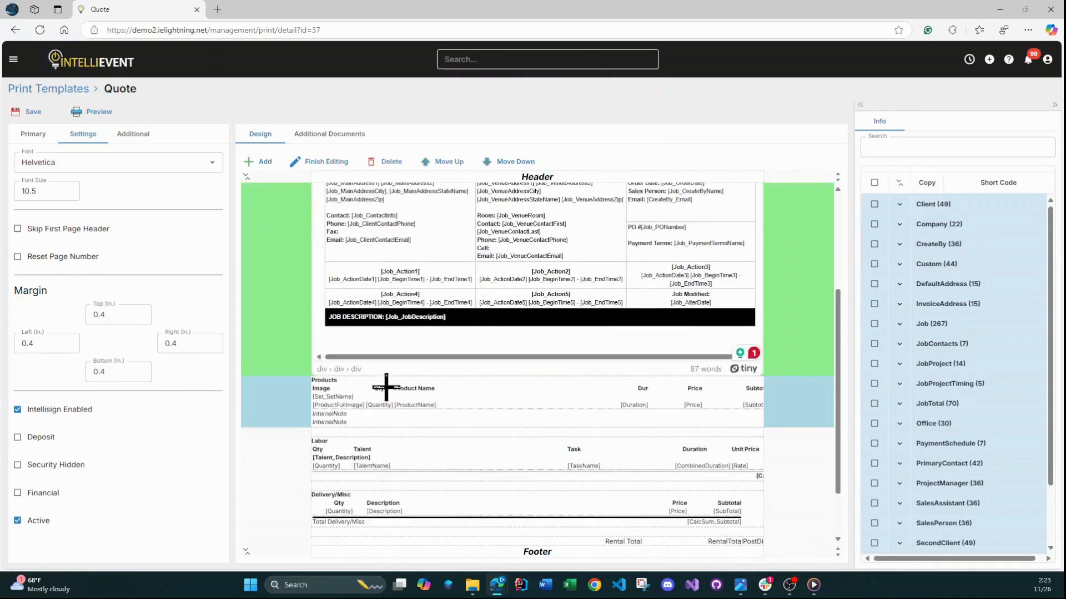
{"action": "scroll", "coordinate": [624, 344], "scroll_direction": "up", "scroll_amount": 3}
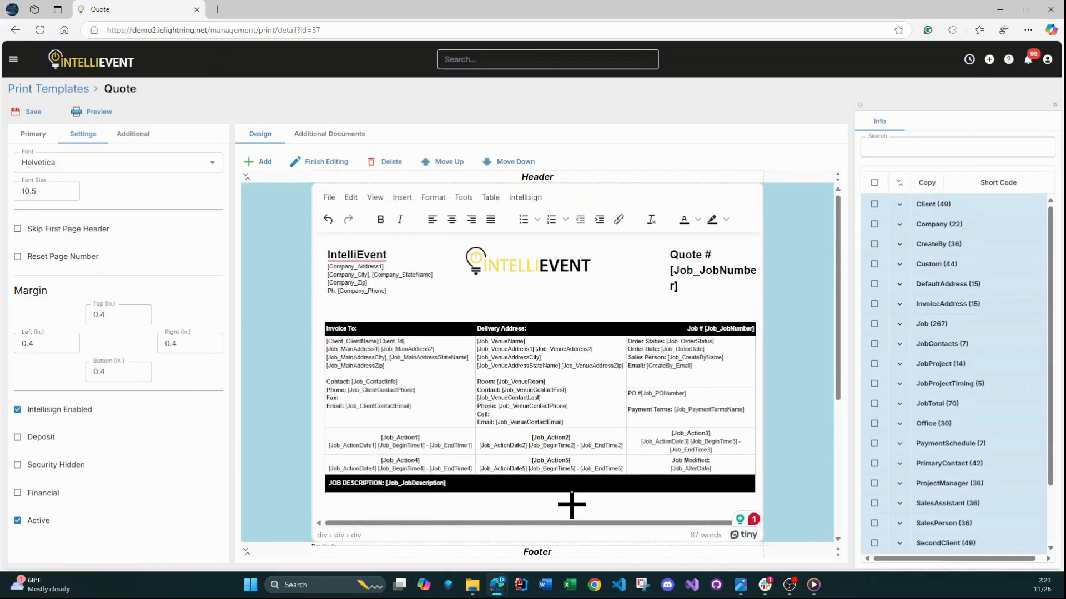
- View the HTML source code of the Quote's top section and close it without saving
{"action": "left_click", "coordinate": [465, 198]}
{"action": "left_click", "coordinate": [474, 215]}
{"action": "scroll", "coordinate": [531, 302], "scroll_direction": "up", "scroll_amount": 15}
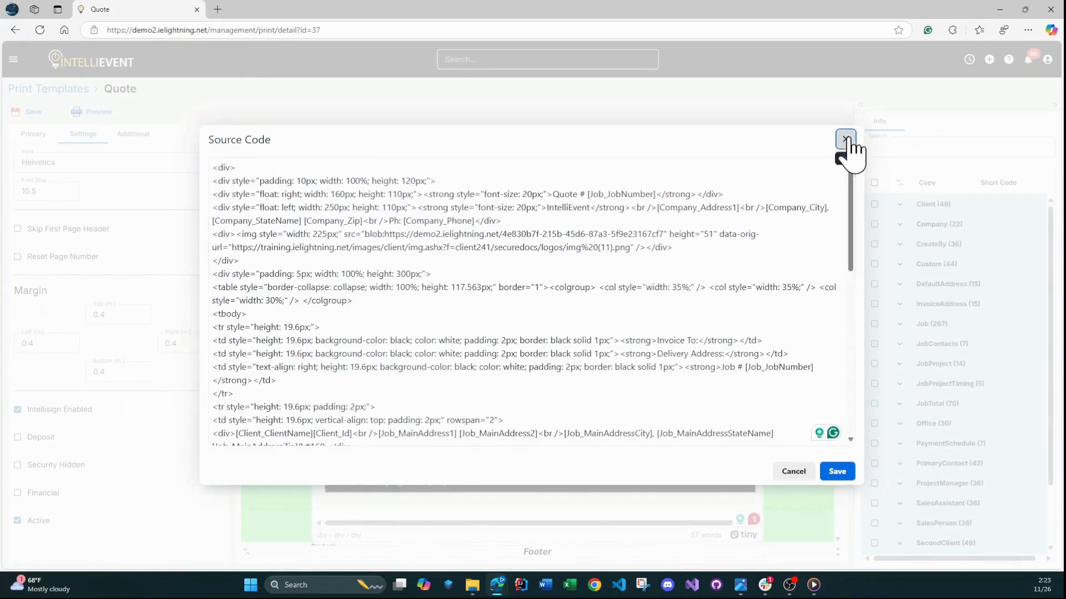
{"action": "left_click", "coordinate": [846, 139]}
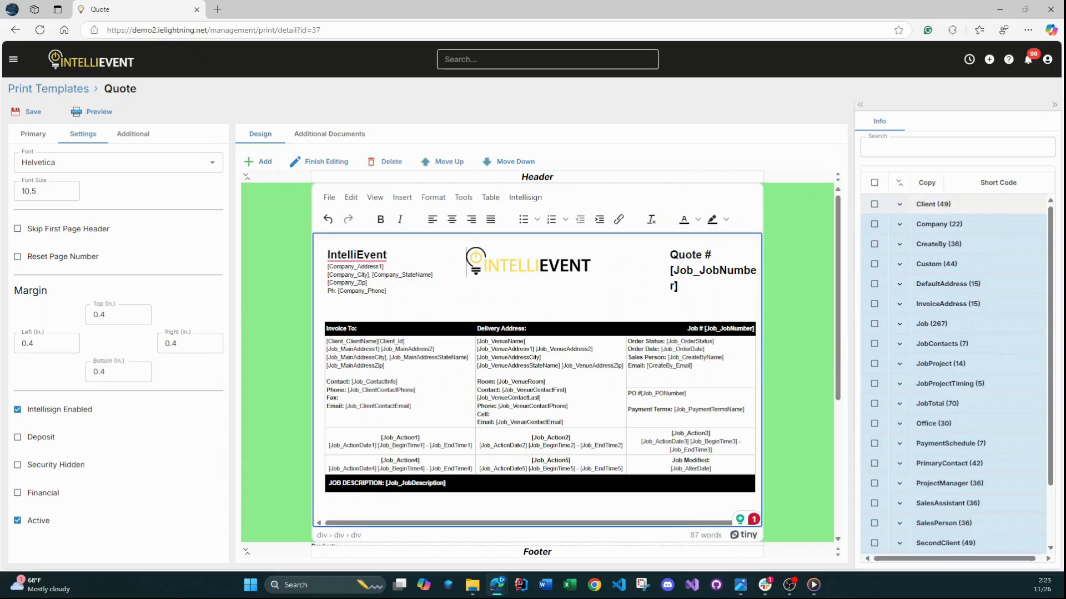
- Expand all short code groups in the reference list and browse through the available codes
{"action": "left_click", "coordinate": [901, 184]}
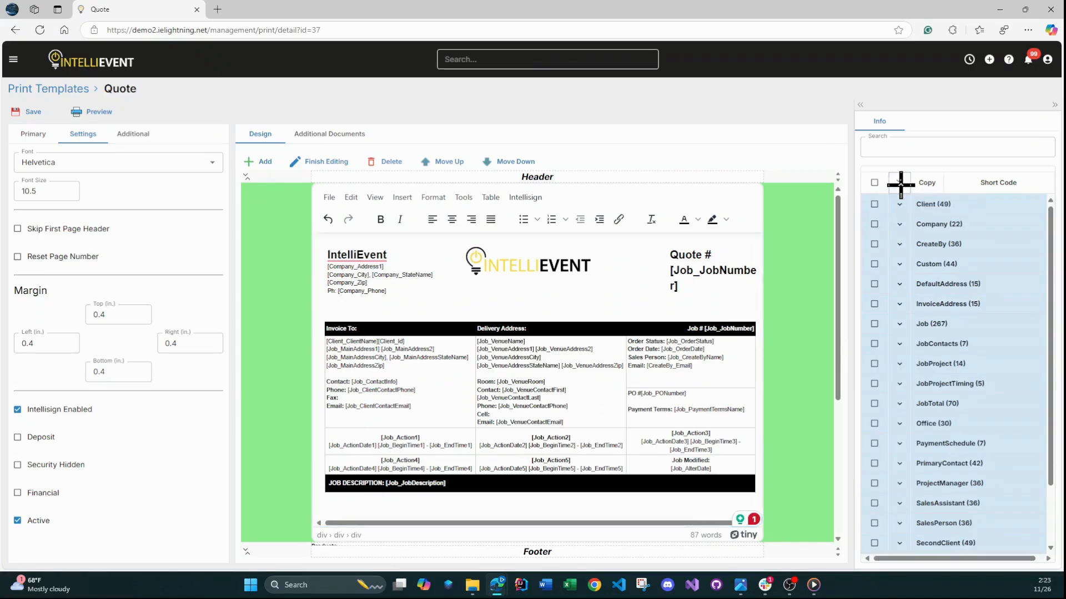
{"action": "scroll", "coordinate": [940, 238], "scroll_direction": "down", "scroll_amount": 8}
{"action": "scroll", "coordinate": [979, 323], "scroll_direction": "down", "scroll_amount": 12}
{"action": "scroll", "coordinate": [967, 381], "scroll_direction": "down", "scroll_amount": 10}
{"action": "scroll", "coordinate": [953, 340], "scroll_direction": "up", "scroll_amount": 10}
{"action": "scroll", "coordinate": [951, 343], "scroll_direction": "up", "scroll_amount": 6}
- Search the short codes for "date", look through the matching codes, and clear the search
{"action": "left_click", "coordinate": [932, 147]}
{"action": "type", "text": "date"}
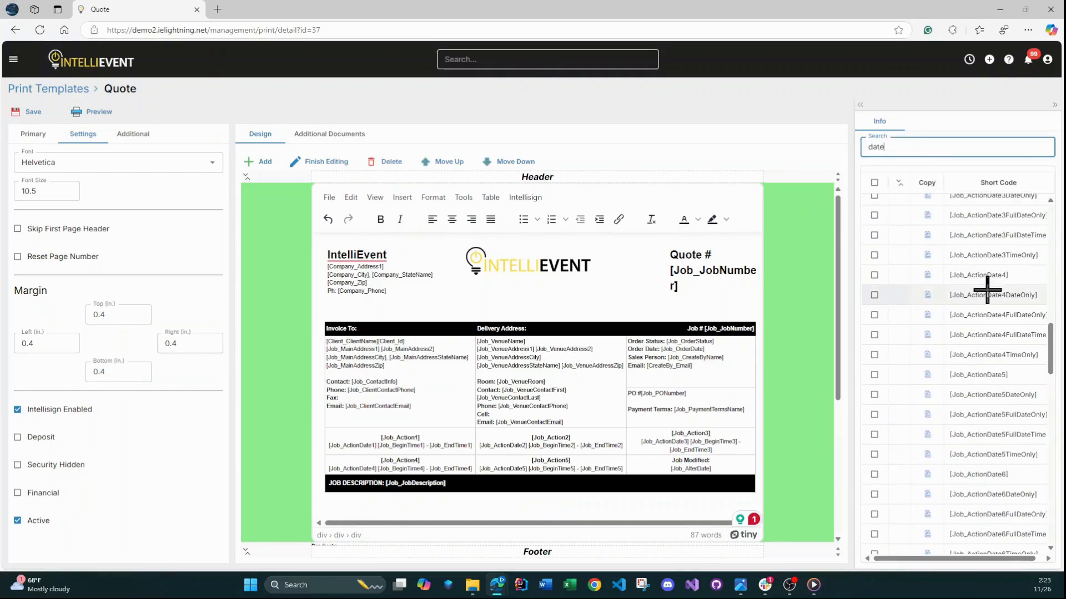
{"action": "scroll", "coordinate": [987, 289], "scroll_direction": "up", "scroll_amount": 10}
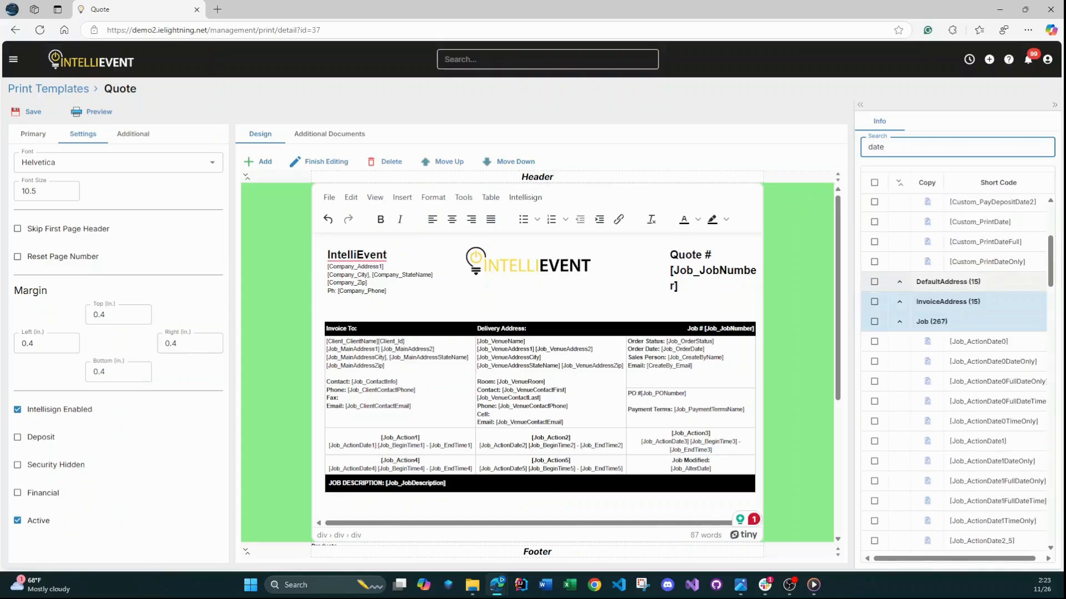
{"action": "scroll", "coordinate": [961, 333], "scroll_direction": "down", "scroll_amount": 10}
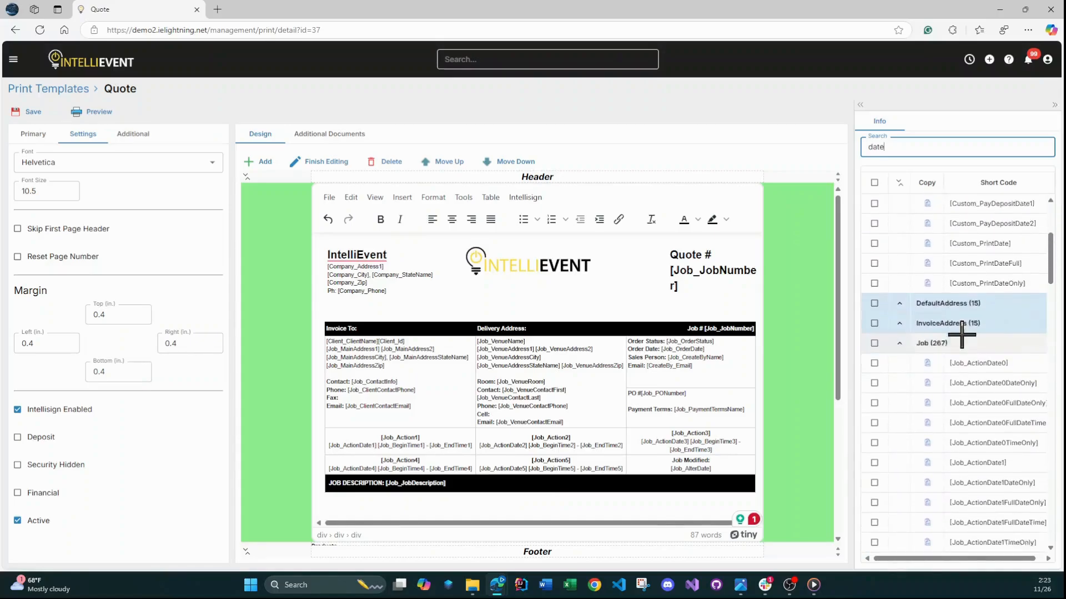
{"action": "scroll", "coordinate": [974, 367], "scroll_direction": "down", "scroll_amount": 15}
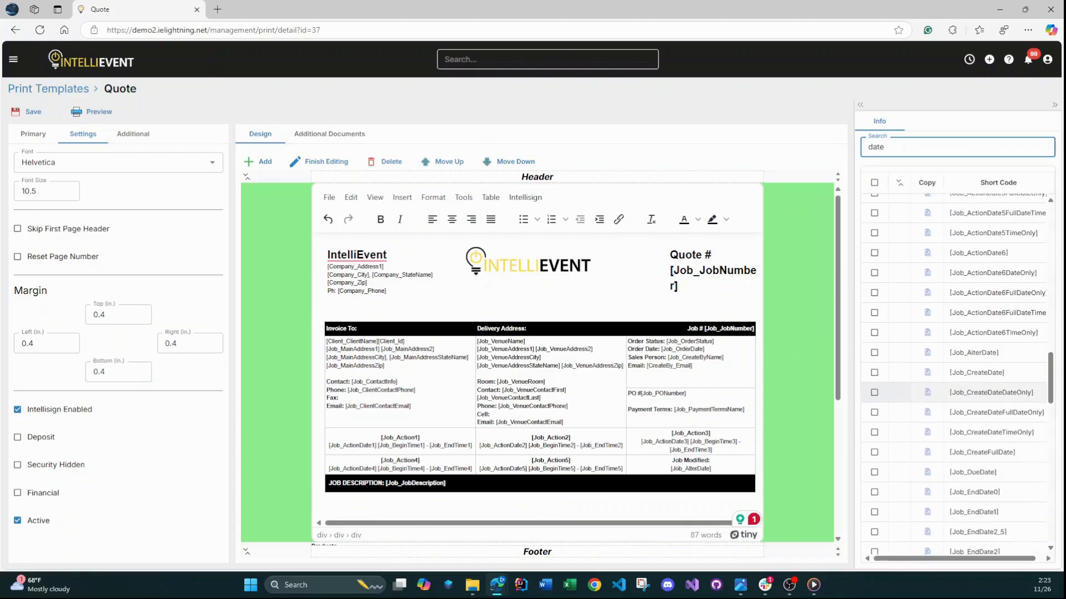
{"action": "scroll", "coordinate": [927, 369], "scroll_direction": "down", "scroll_amount": 4}
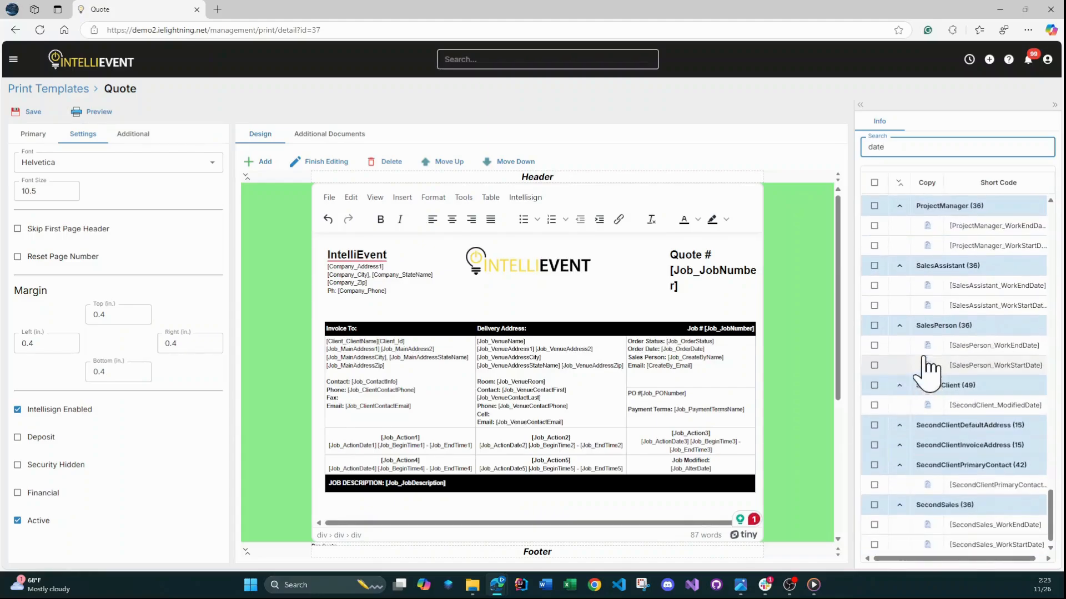
{"action": "key", "text": "BackSpace"}
- Highlight the job number short code under the Quote # heading and finish editing the HTML section
{"action": "left_click_drag", "start_coordinate": [678, 287], "coordinate": [670, 271]}
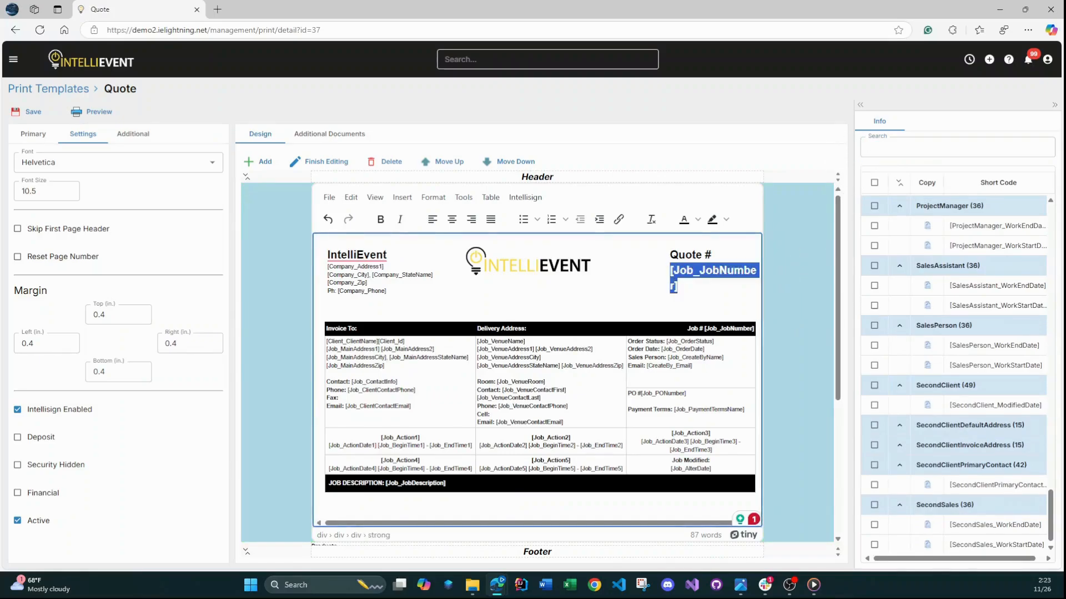
{"action": "left_click", "coordinate": [693, 271]}
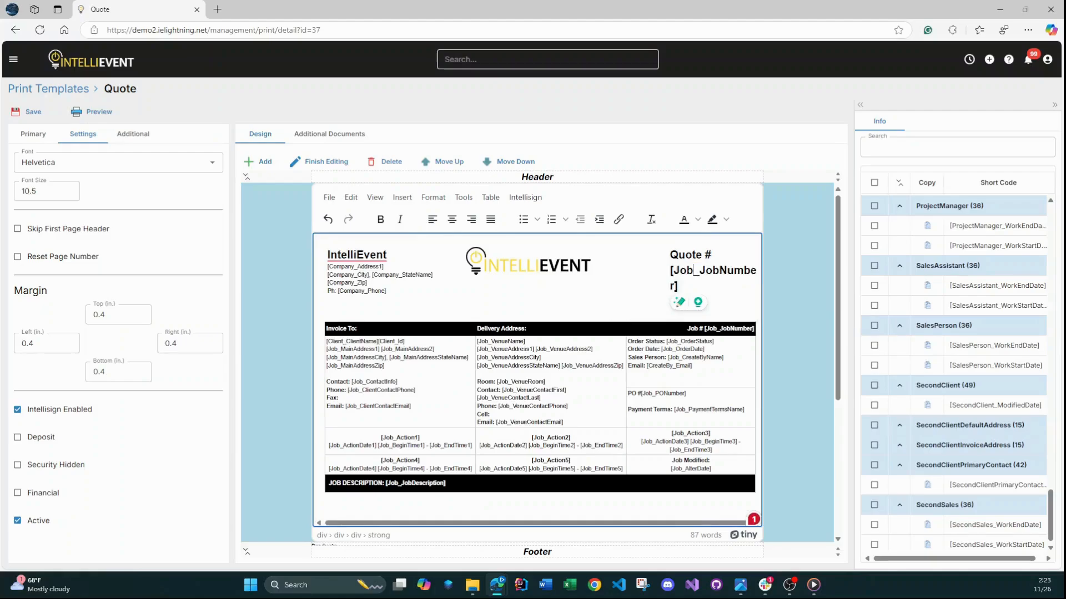
{"action": "left_click", "coordinate": [386, 291]}
{"action": "left_click", "coordinate": [335, 168]}
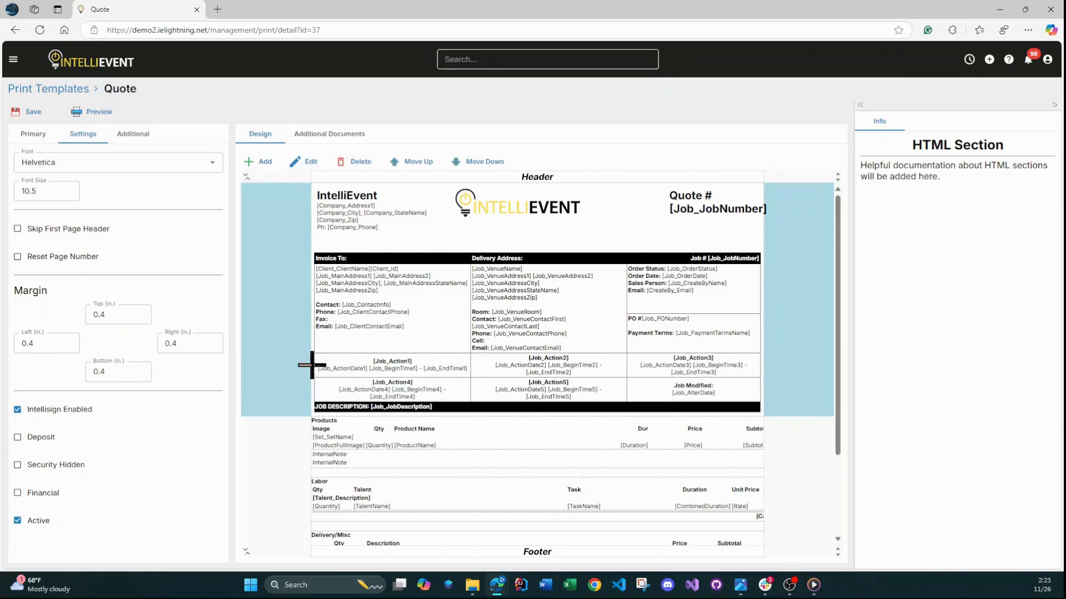
- Open the Products grid section's JobProduct grid, review its columns, grouping and additional rows, and close it
{"action": "left_click", "coordinate": [295, 447]}
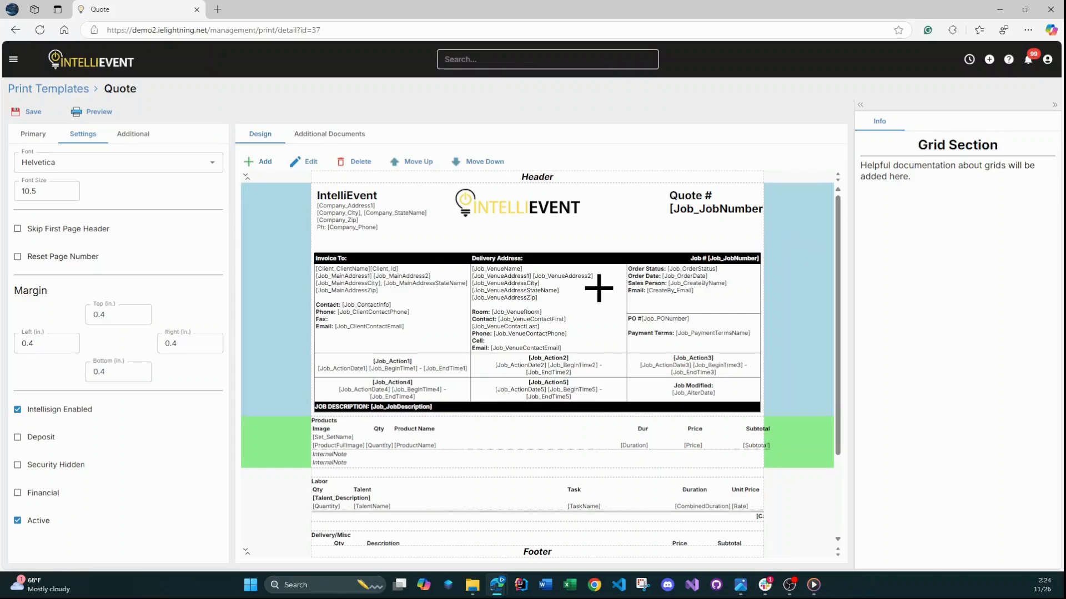
{"action": "left_click", "coordinate": [307, 161]}
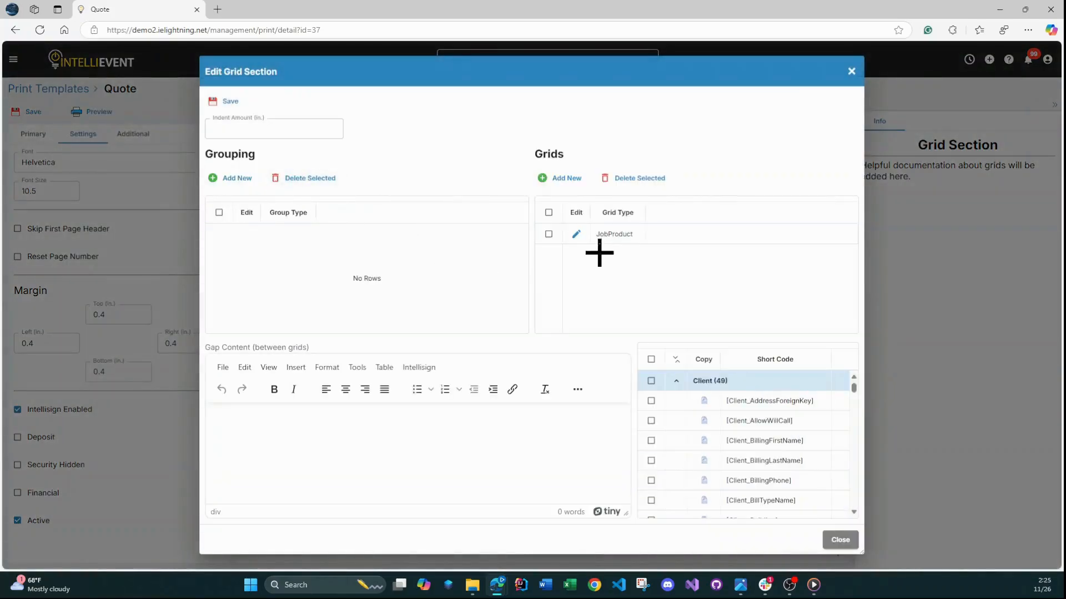
{"action": "left_click", "coordinate": [575, 233]}
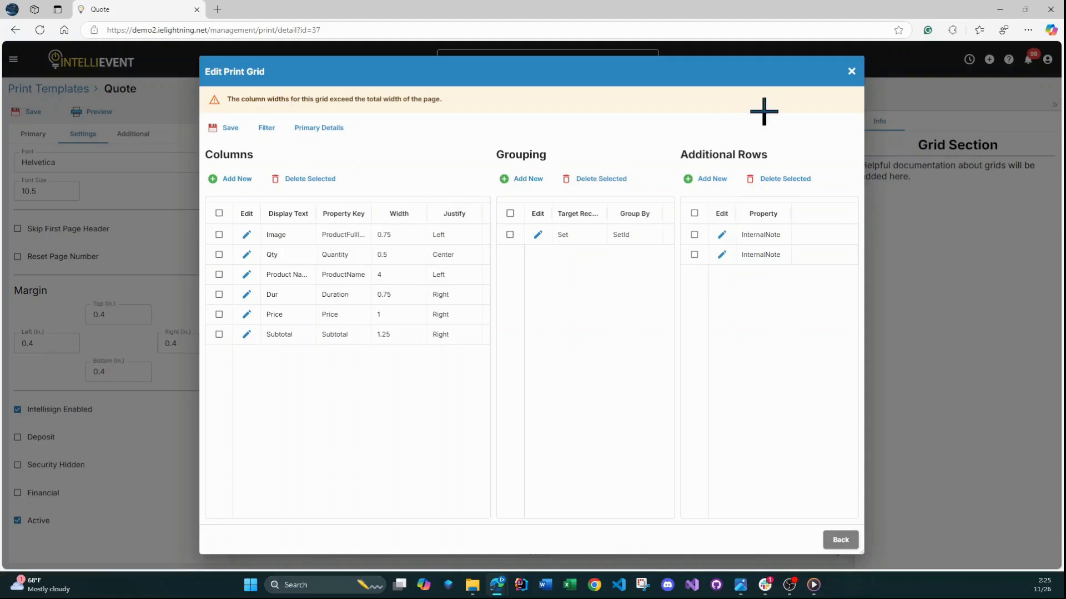
{"action": "left_click", "coordinate": [851, 72]}
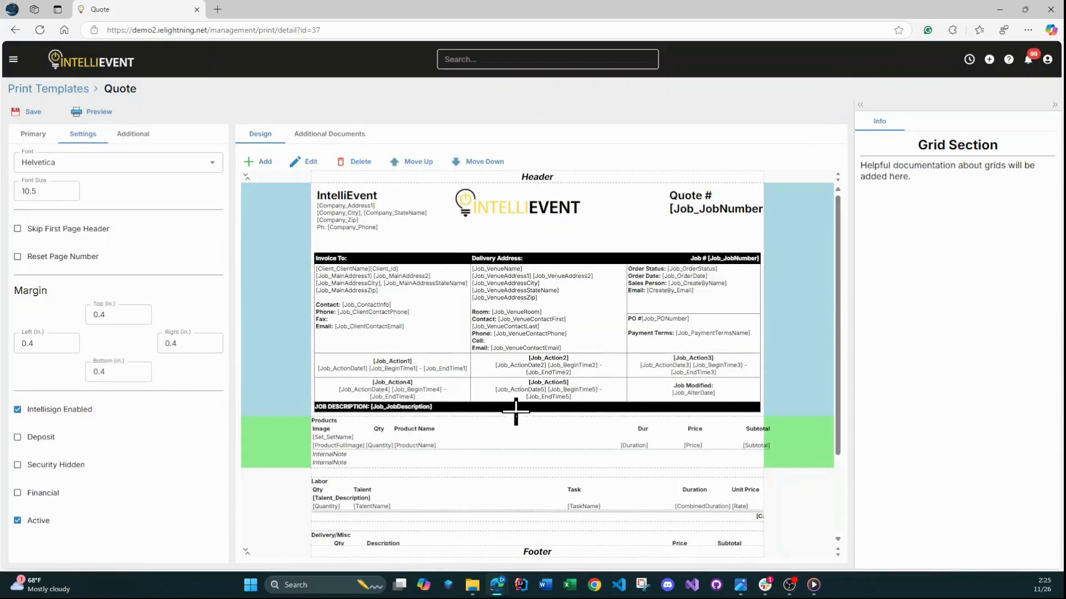
- Open the Quote's totals section for editing and review its rows and content areas
{"action": "scroll", "coordinate": [499, 411], "scroll_direction": "down", "scroll_amount": 2}
{"action": "left_click", "coordinate": [451, 497]}
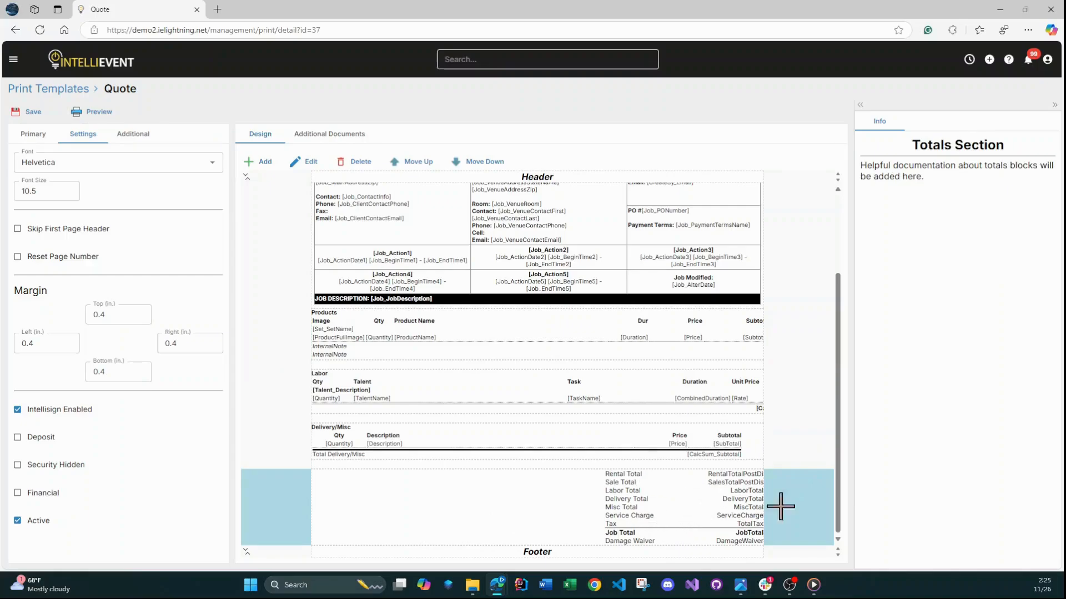
{"action": "left_click_drag", "start_coordinate": [1016, 144], "coordinate": [899, 146]}
{"action": "left_click", "coordinate": [899, 146]}
{"action": "left_click", "coordinate": [307, 162]}
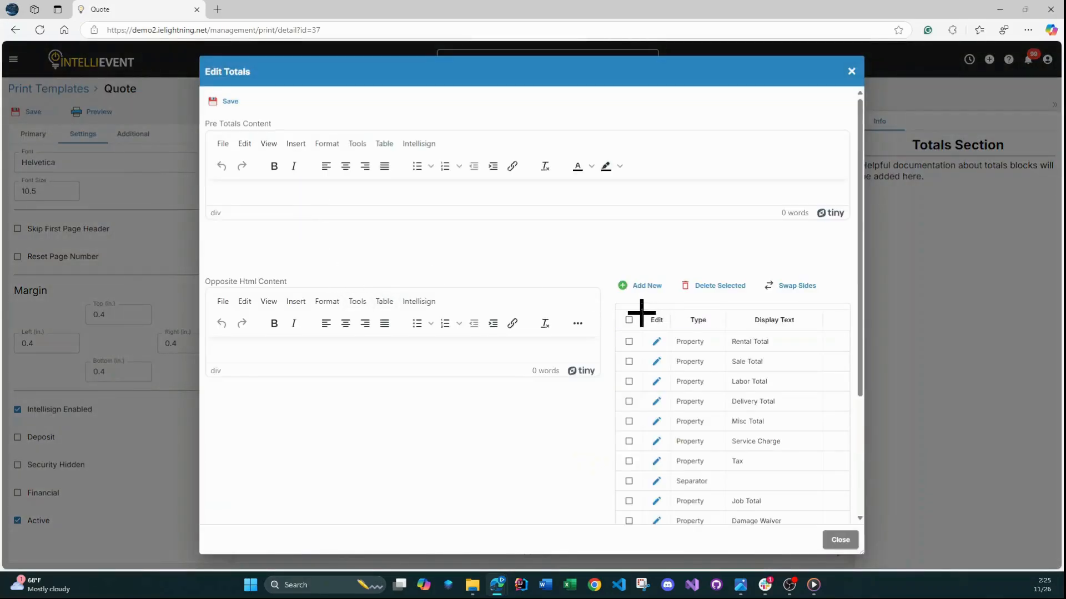
{"action": "scroll", "coordinate": [642, 312], "scroll_direction": "down", "scroll_amount": 4}
{"action": "scroll", "coordinate": [679, 219], "scroll_direction": "up", "scroll_amount": 2}
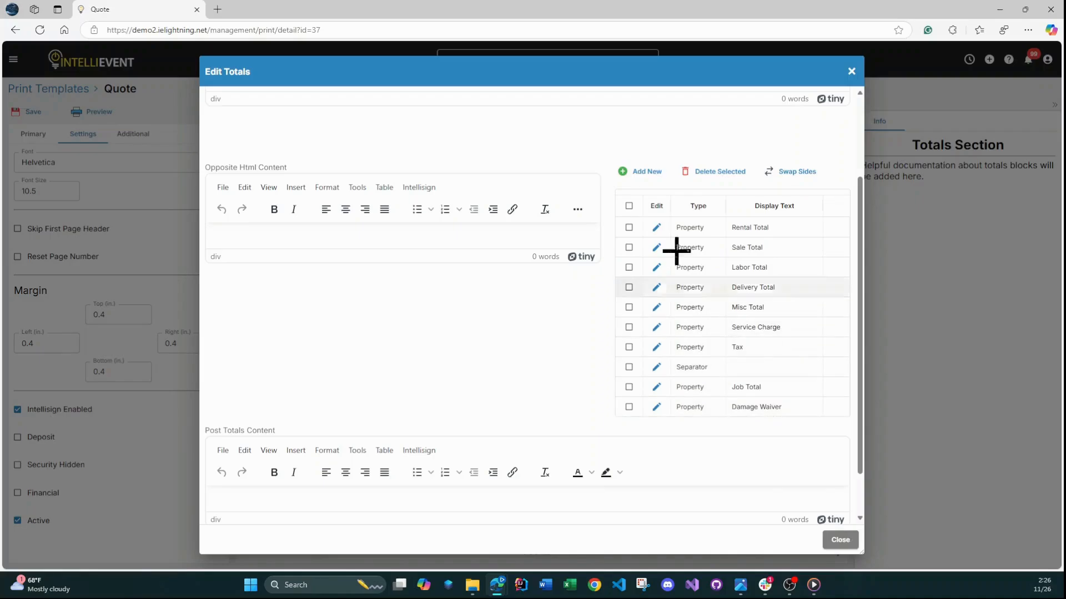
- Add a Property row to the totals with reference name TotalTax and display text "Total Tax"
{"action": "left_click", "coordinate": [641, 172]}
{"action": "left_click", "coordinate": [444, 194]}
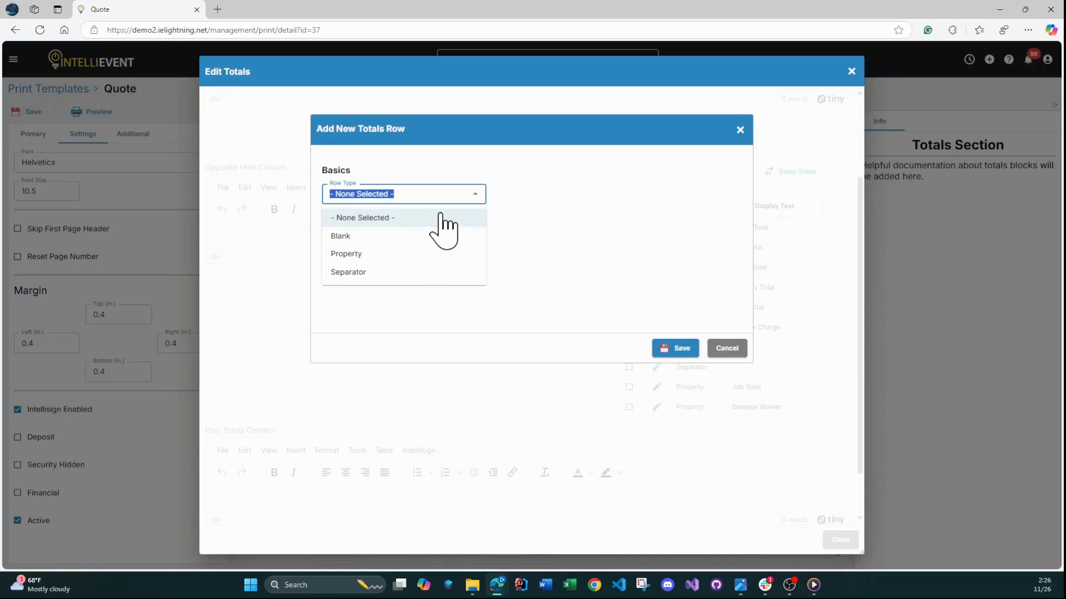
{"action": "left_click", "coordinate": [401, 253]}
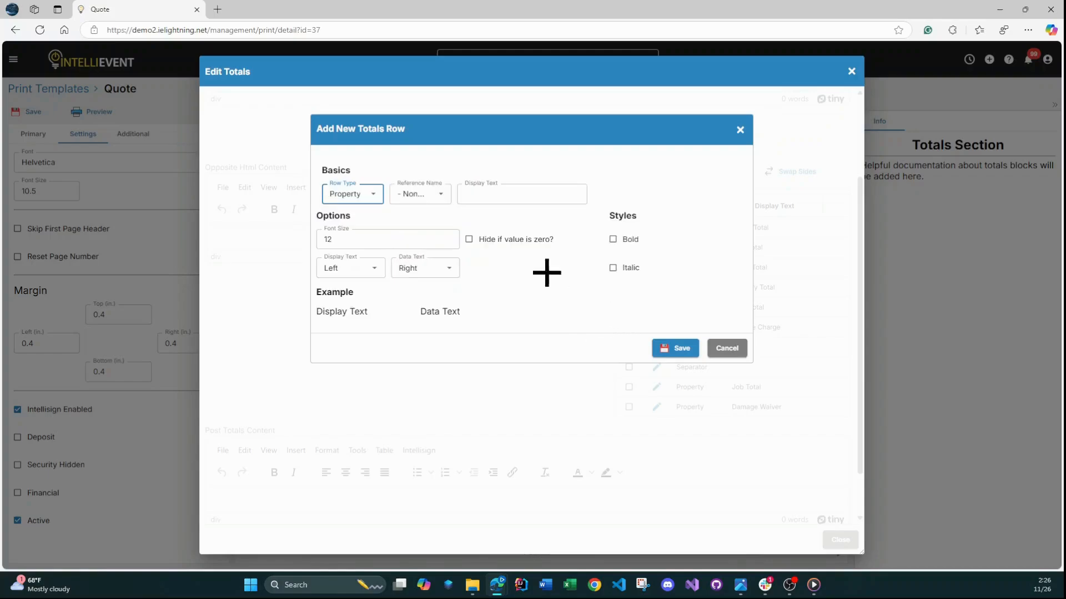
{"action": "left_click", "coordinate": [426, 193]}
{"action": "scroll", "coordinate": [431, 267], "scroll_direction": "down", "scroll_amount": 10}
{"action": "scroll", "coordinate": [430, 278], "scroll_direction": "down", "scroll_amount": 10}
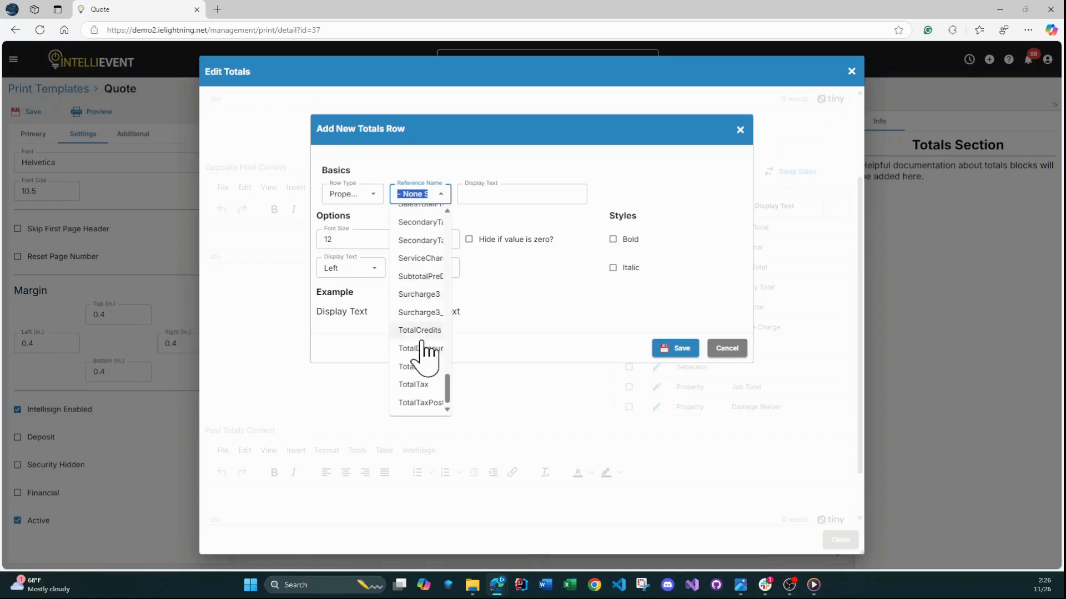
{"action": "left_click", "coordinate": [421, 384]}
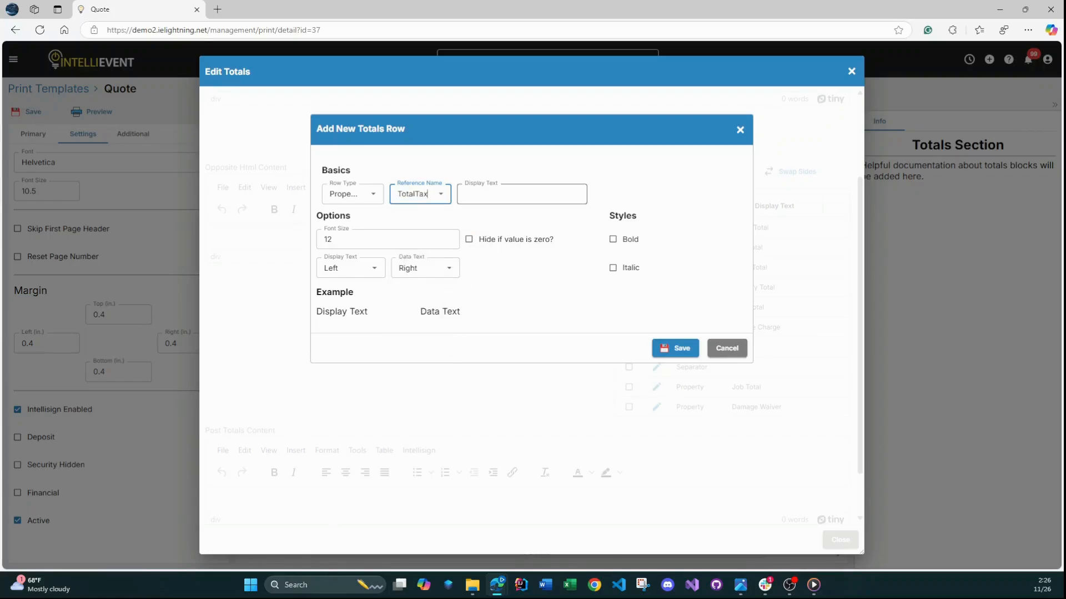
{"action": "left_click", "coordinate": [505, 194]}
{"action": "type", "text": "Total Tax"}
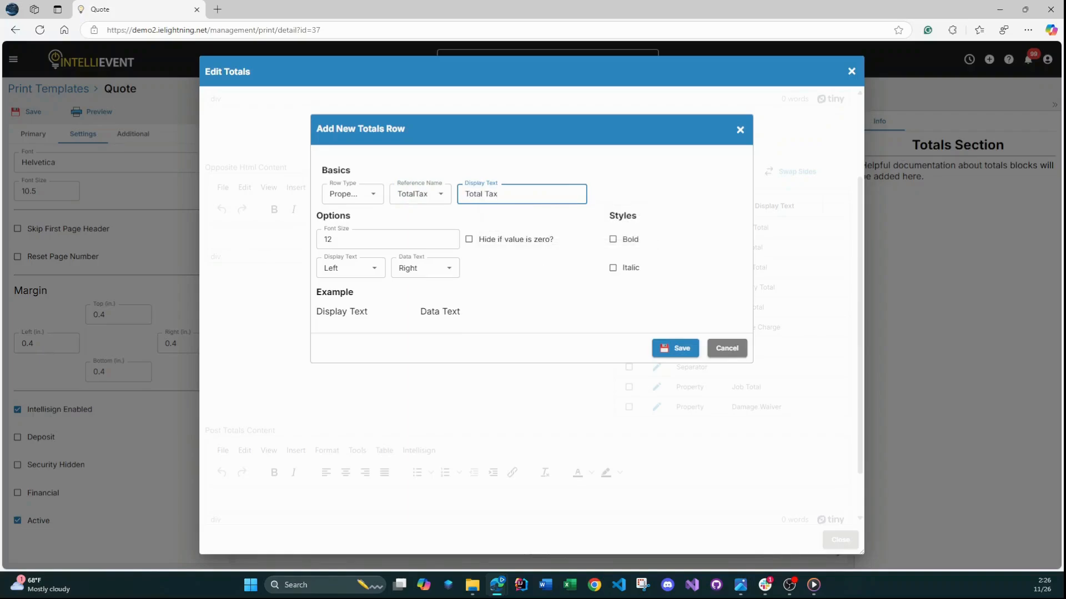
{"action": "left_click", "coordinate": [676, 348]}
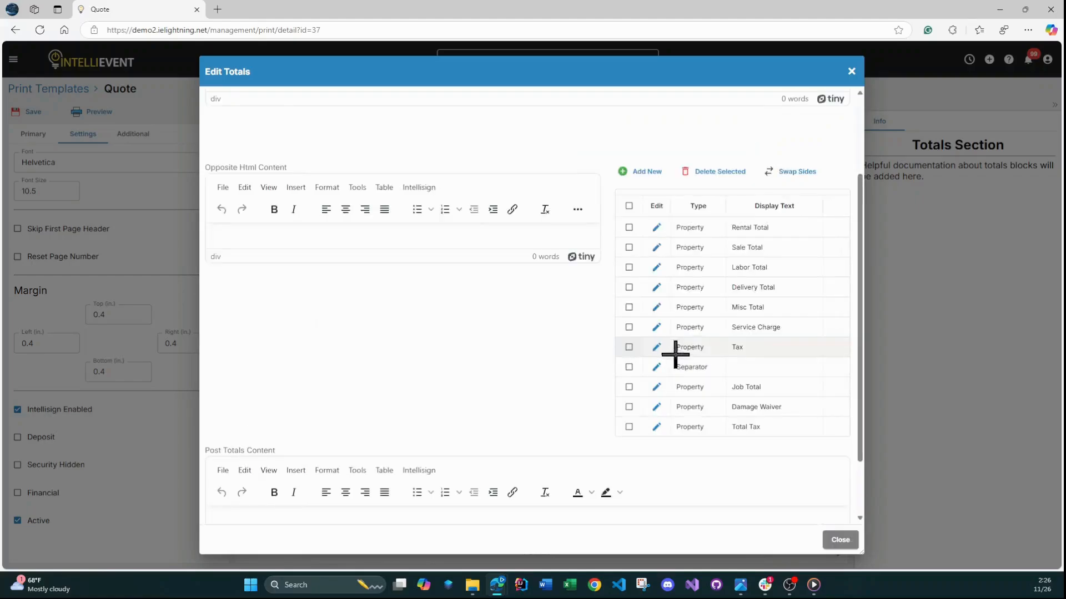
- Move the Total Tax row directly above the Tax row and delete it from the totals
{"action": "left_click_drag", "start_coordinate": [719, 431], "coordinate": [719, 350]}
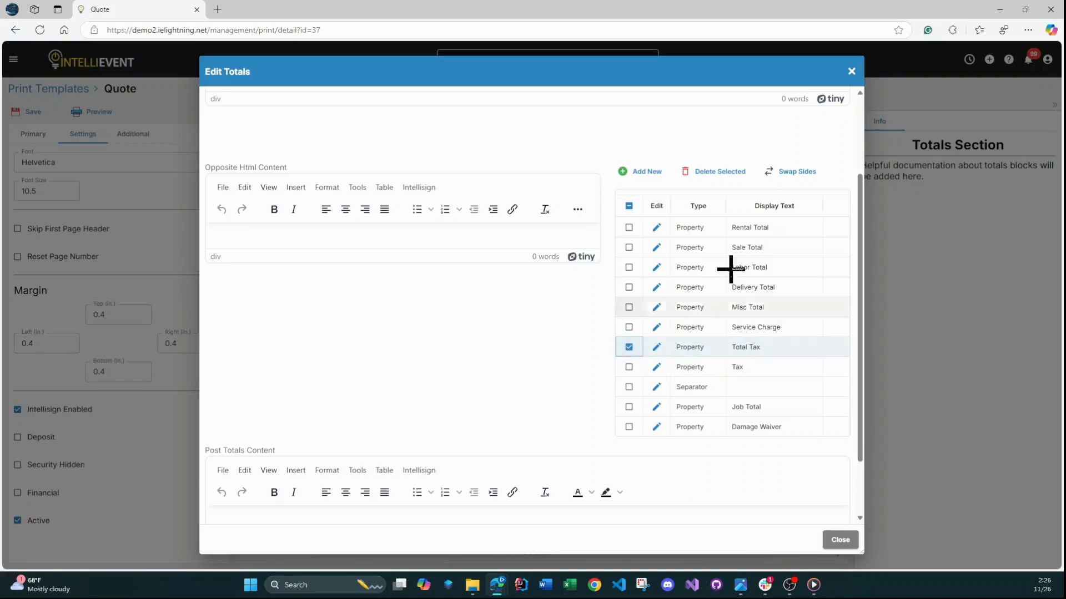
{"action": "left_click", "coordinate": [719, 172]}
{"action": "left_click", "coordinate": [553, 354]}
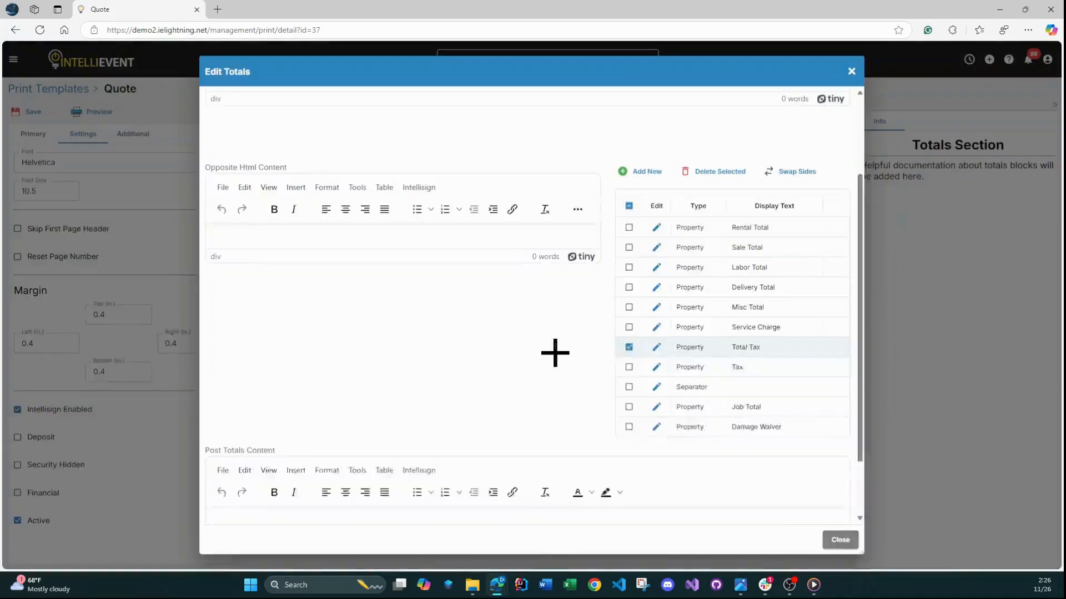
- Look over the pre, opposite and post totals content areas and close the totals editor
{"action": "scroll", "coordinate": [745, 376], "scroll_direction": "up", "scroll_amount": 2}
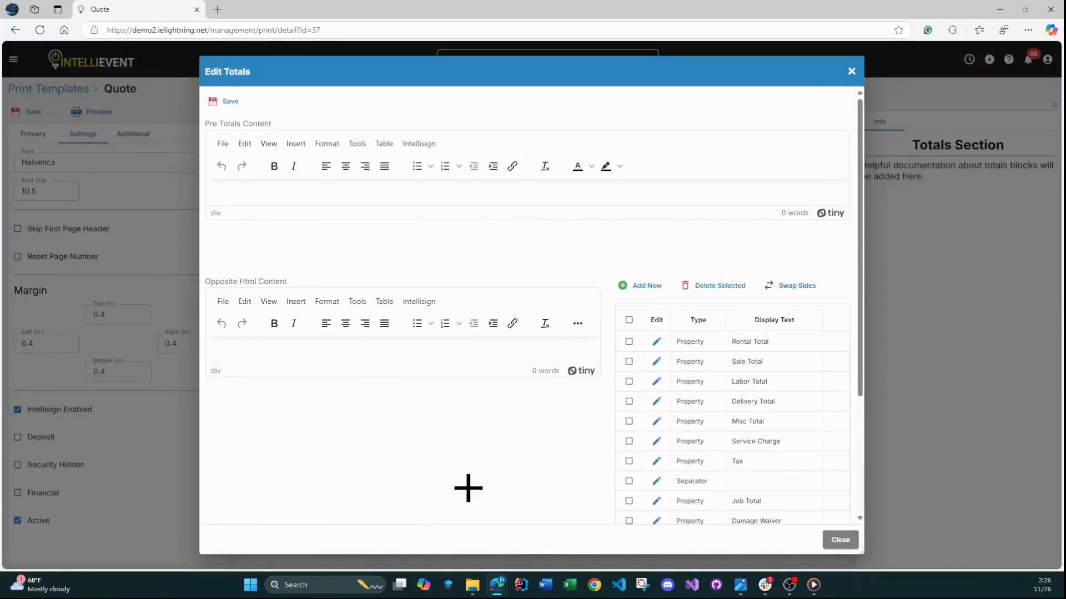
{"action": "scroll", "coordinate": [814, 527], "scroll_direction": "down", "scroll_amount": 2}
{"action": "left_click", "coordinate": [841, 541]}
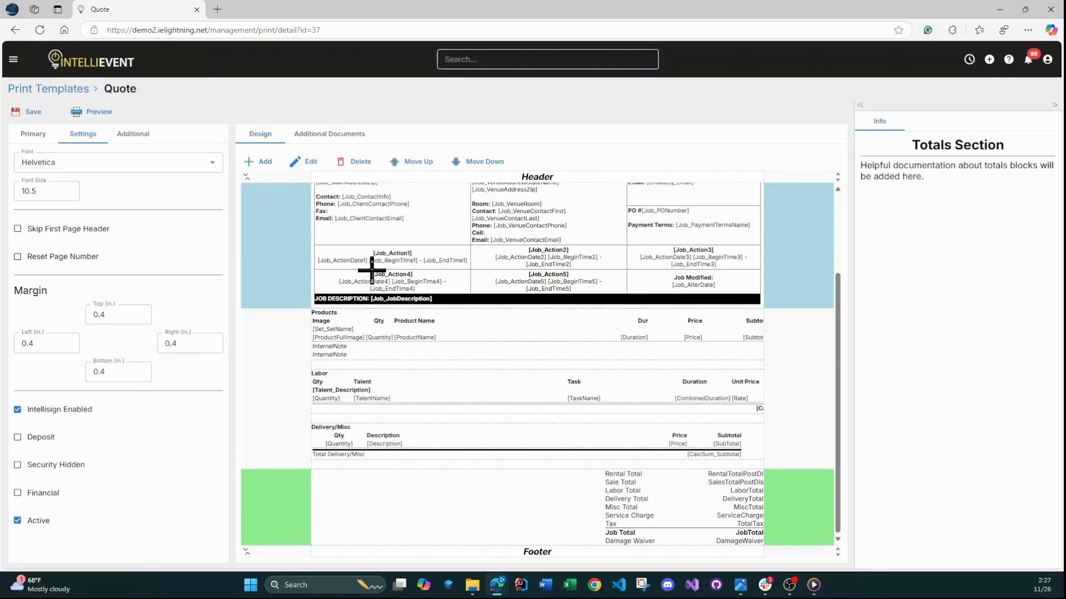
- Add a new section of type Grid to the Quote design
{"action": "left_click", "coordinate": [329, 135]}
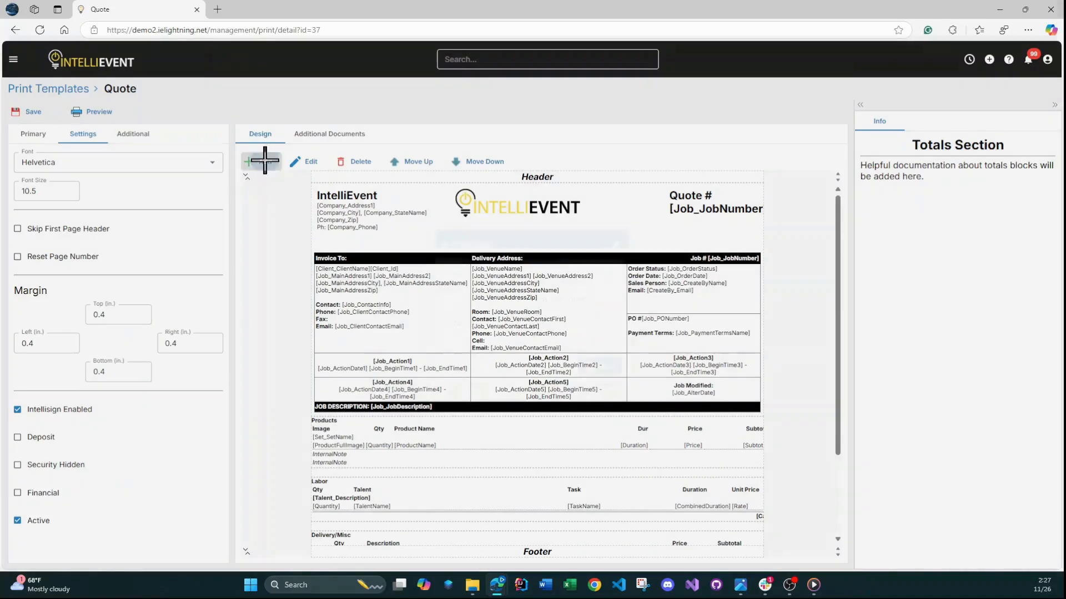
{"action": "left_click", "coordinate": [265, 161]}
{"action": "left_click", "coordinate": [479, 276]}
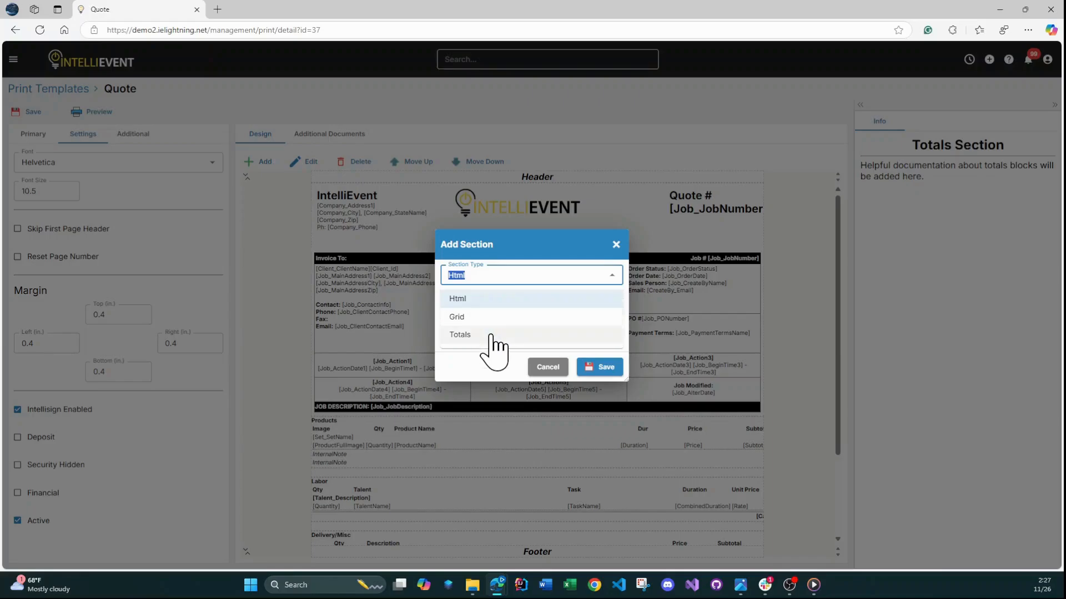
{"action": "left_click", "coordinate": [491, 317]}
{"action": "left_click", "coordinate": [600, 367]}
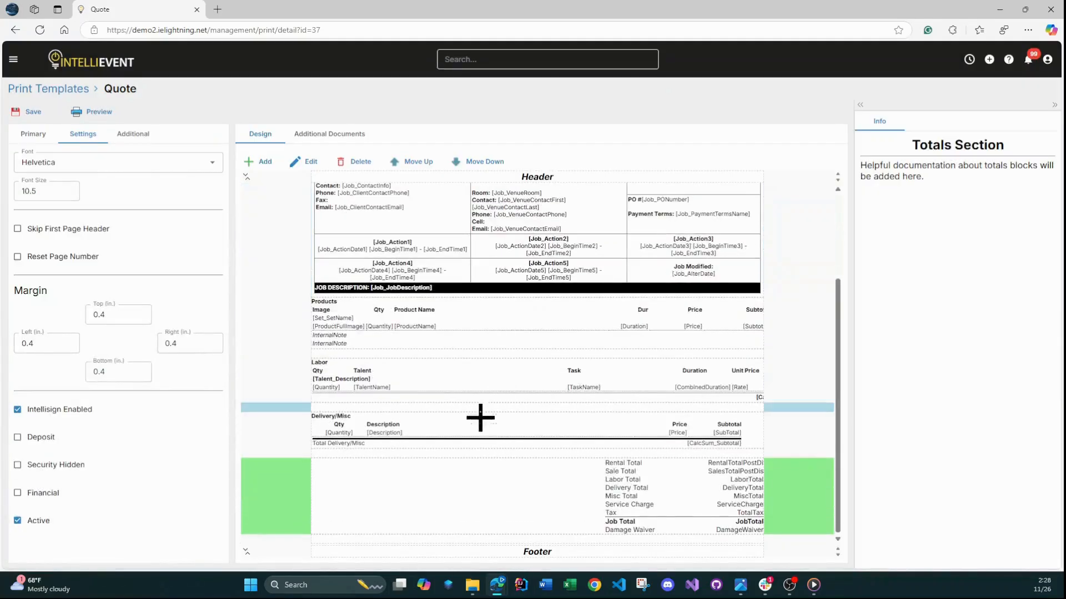
- Open the new grid section below the totals and add a Job Set print grid sorted by SetName
{"action": "left_click", "coordinate": [409, 540]}
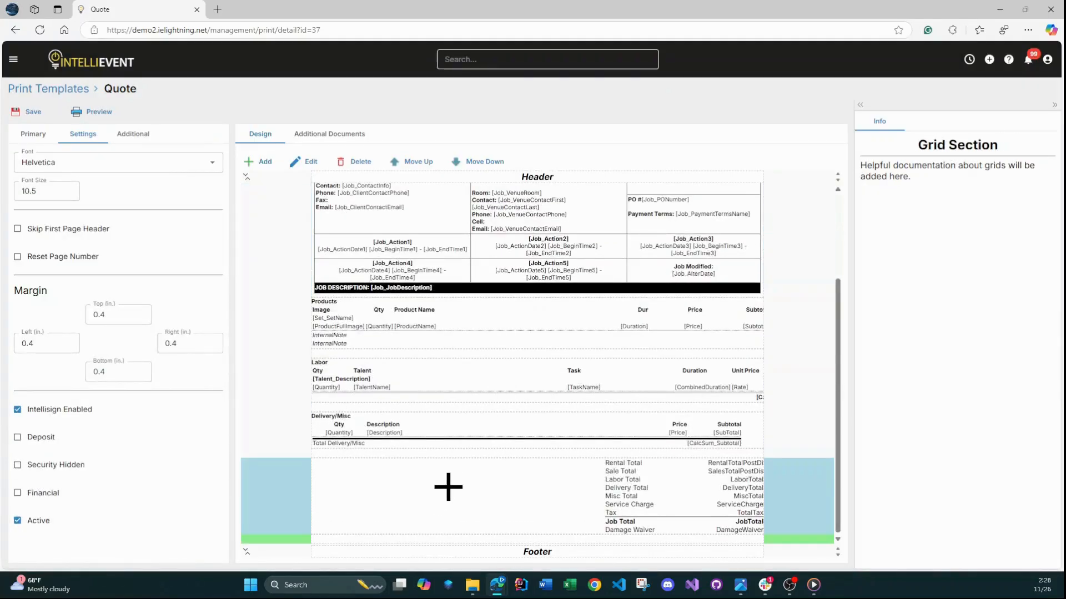
{"action": "left_click", "coordinate": [308, 162]}
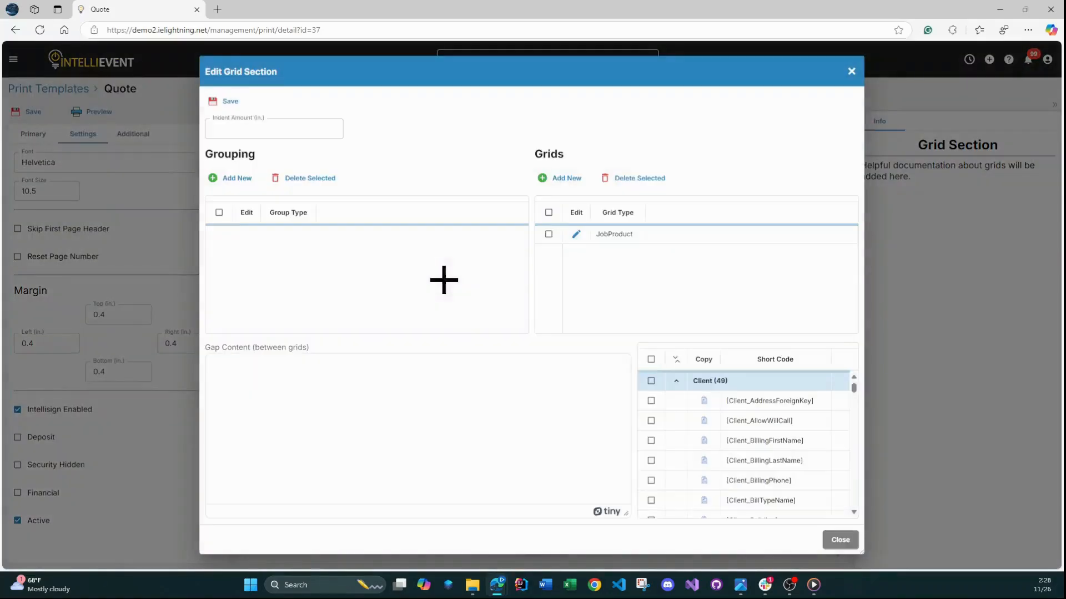
{"action": "left_click", "coordinate": [561, 178]}
{"action": "left_click", "coordinate": [383, 169]}
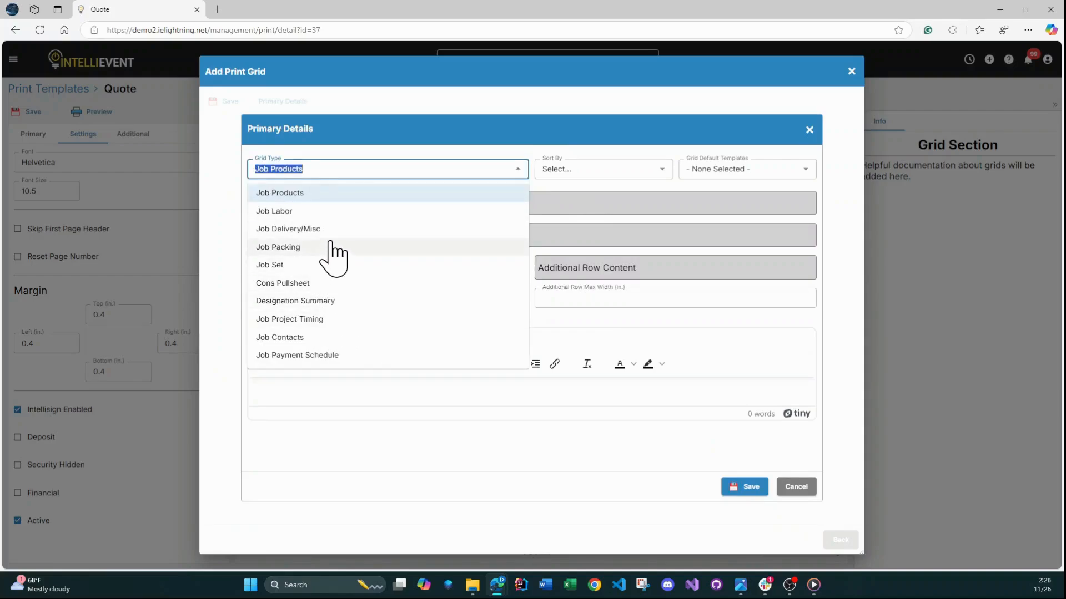
{"action": "left_click", "coordinate": [305, 266]}
{"action": "left_click", "coordinate": [557, 171]}
{"action": "scroll", "coordinate": [577, 286], "scroll_direction": "down", "scroll_amount": 10}
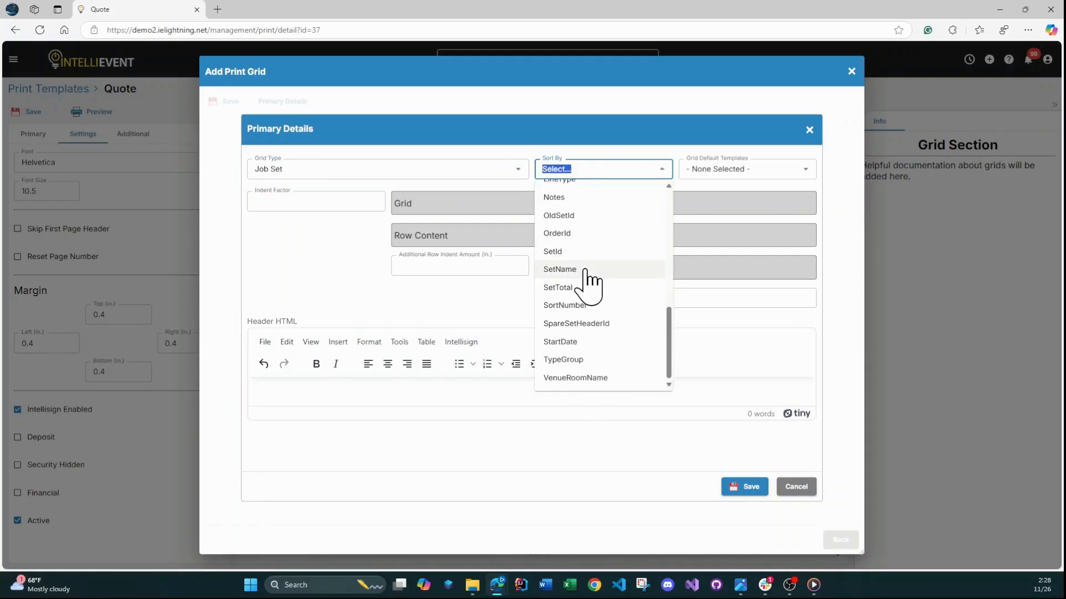
{"action": "left_click", "coordinate": [578, 271]}
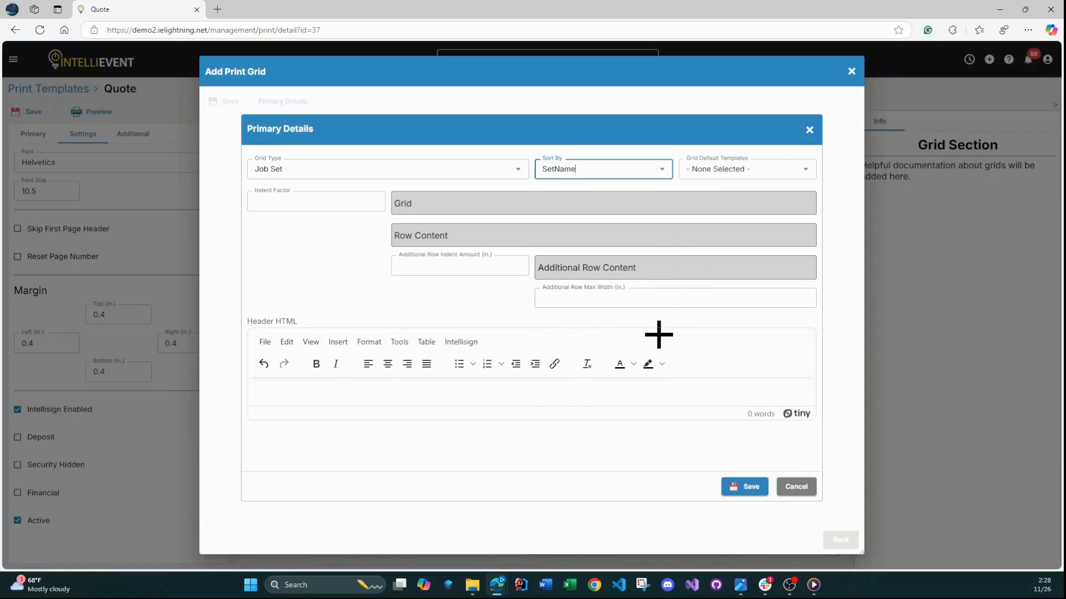
{"action": "left_click", "coordinate": [747, 488]}
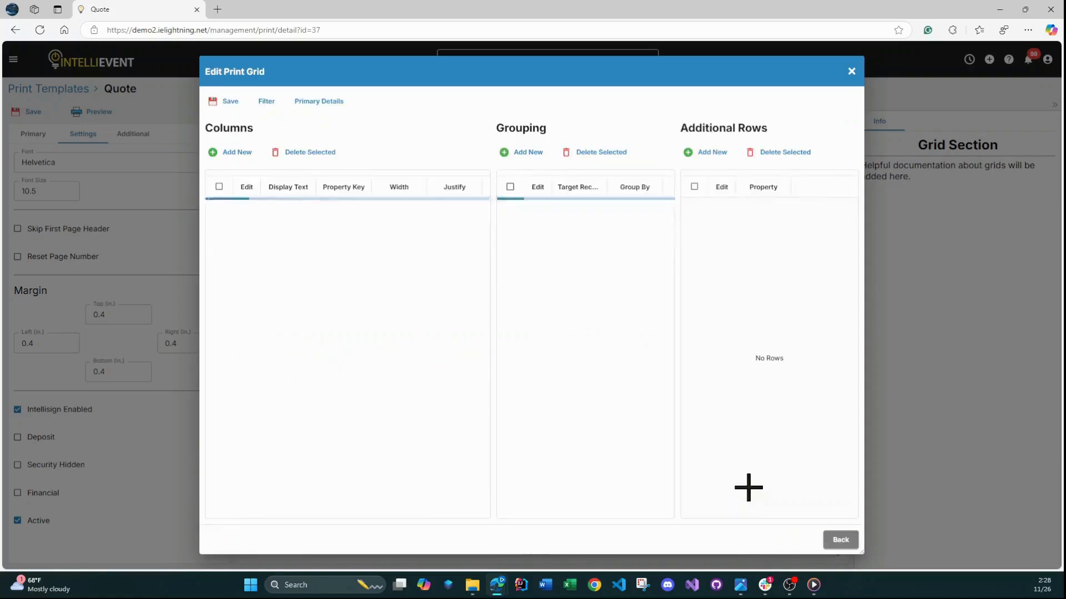
- Add a left-justified SetName column with display text Set Name and width 1 to the print grid, and close the grid editor
{"action": "left_click", "coordinate": [237, 152]}
{"action": "left_click", "coordinate": [508, 172]}
{"action": "scroll", "coordinate": [481, 299], "scroll_direction": "down", "scroll_amount": 3}
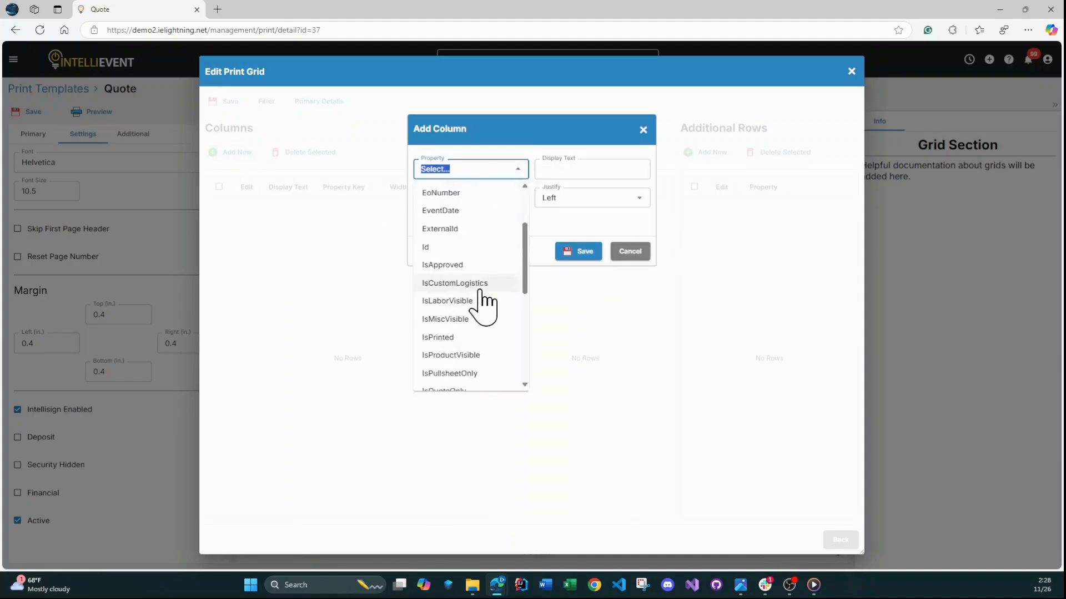
{"action": "scroll", "coordinate": [480, 291], "scroll_direction": "down", "scroll_amount": 6}
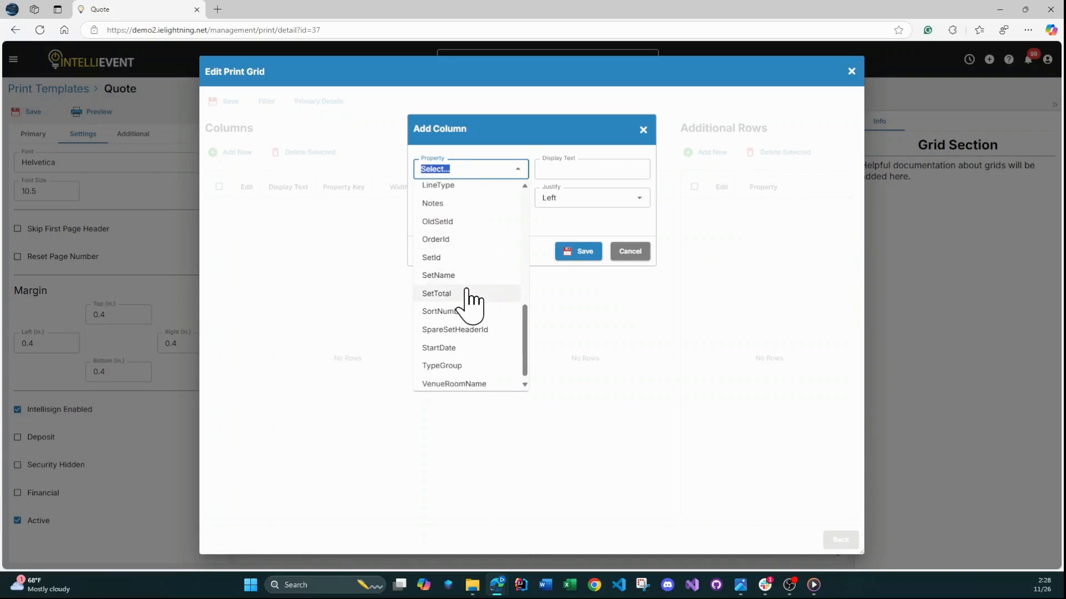
{"action": "left_click", "coordinate": [469, 275]}
{"action": "left_click", "coordinate": [561, 169]}
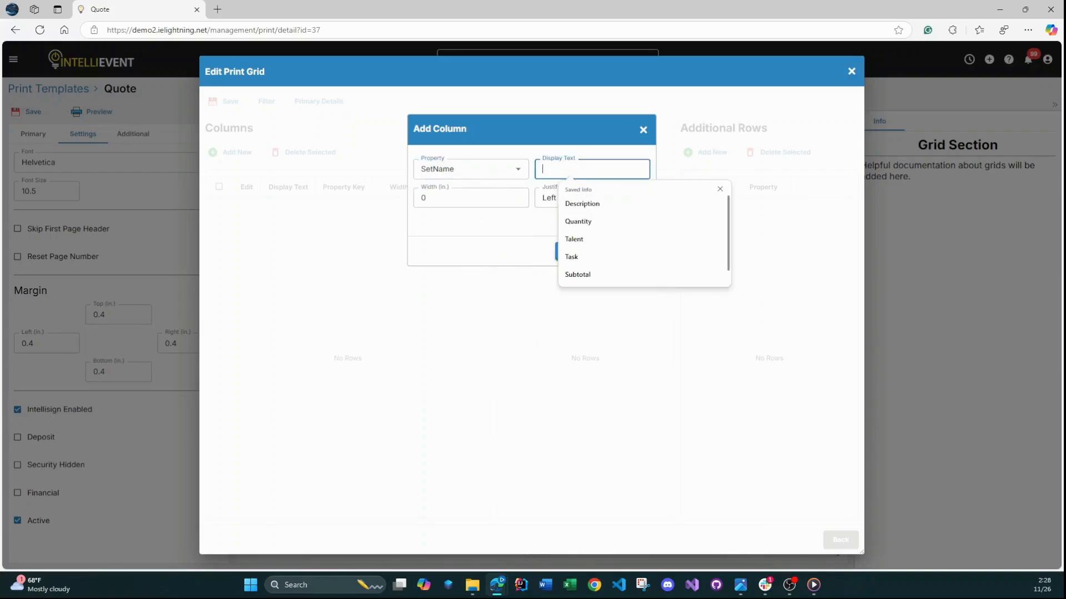
{"action": "type", "text": "set"}
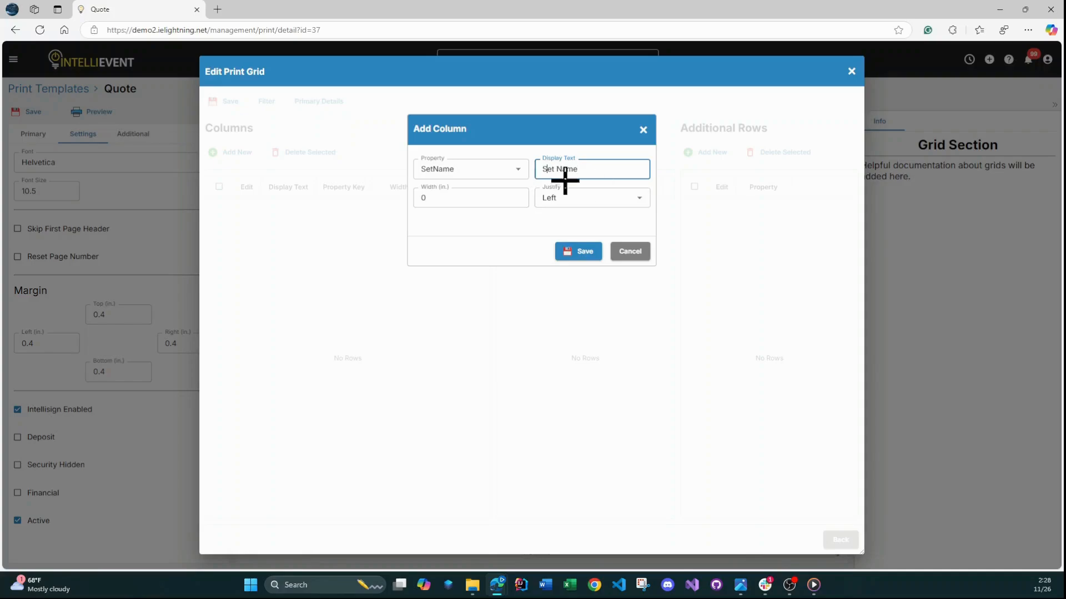
{"action": "key", "text": "Tab"}
{"action": "left_click", "coordinate": [564, 253]}
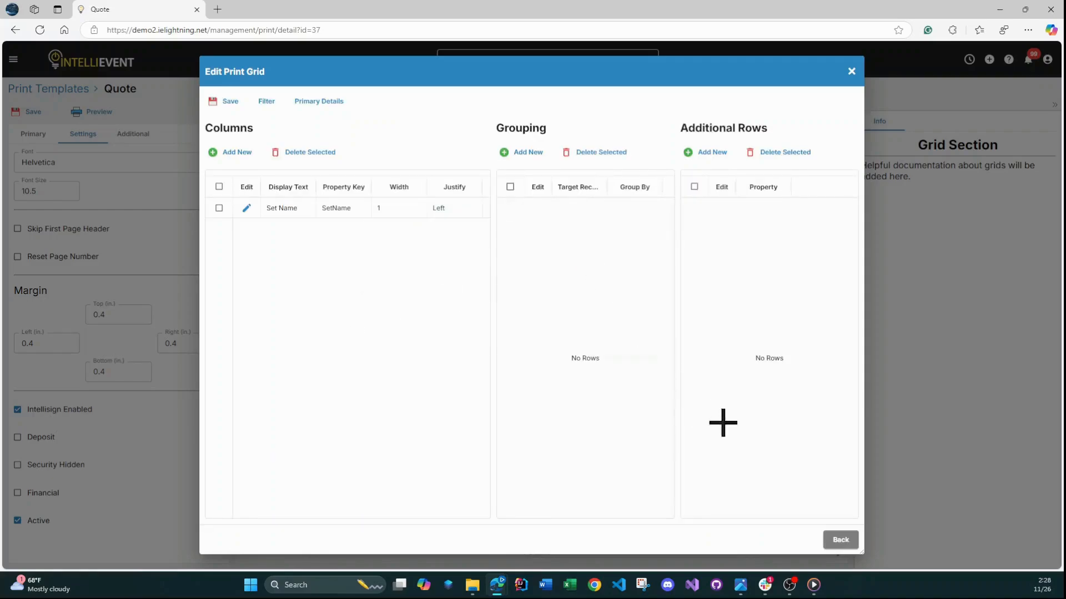
{"action": "left_click", "coordinate": [851, 73]}
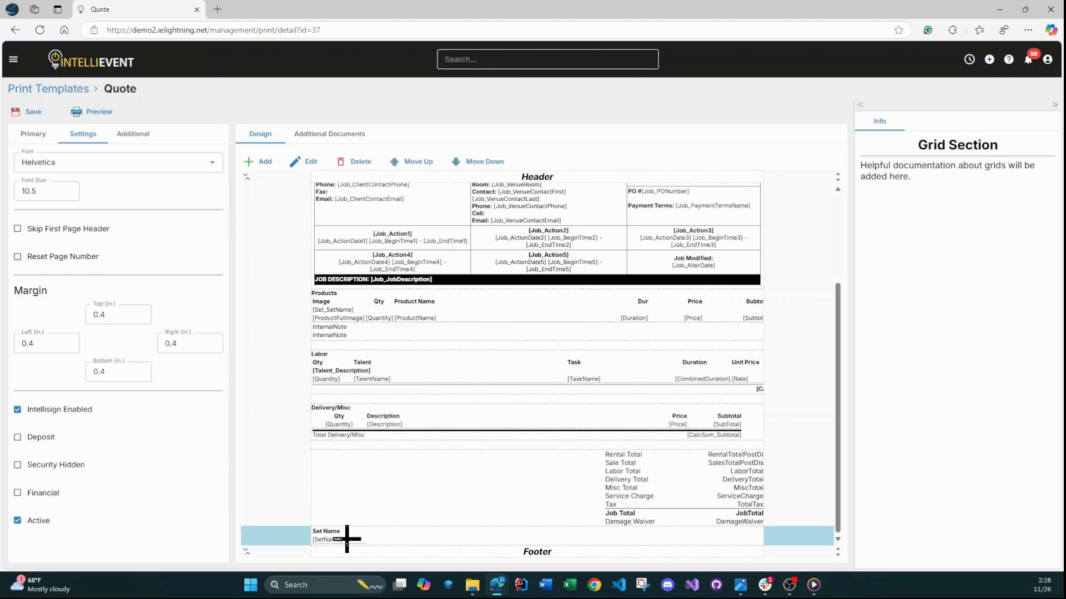
- Move the new Set Name grid section up above the Delivery/Misc section and delete it from the Quote design
{"action": "left_click", "coordinate": [265, 539]}
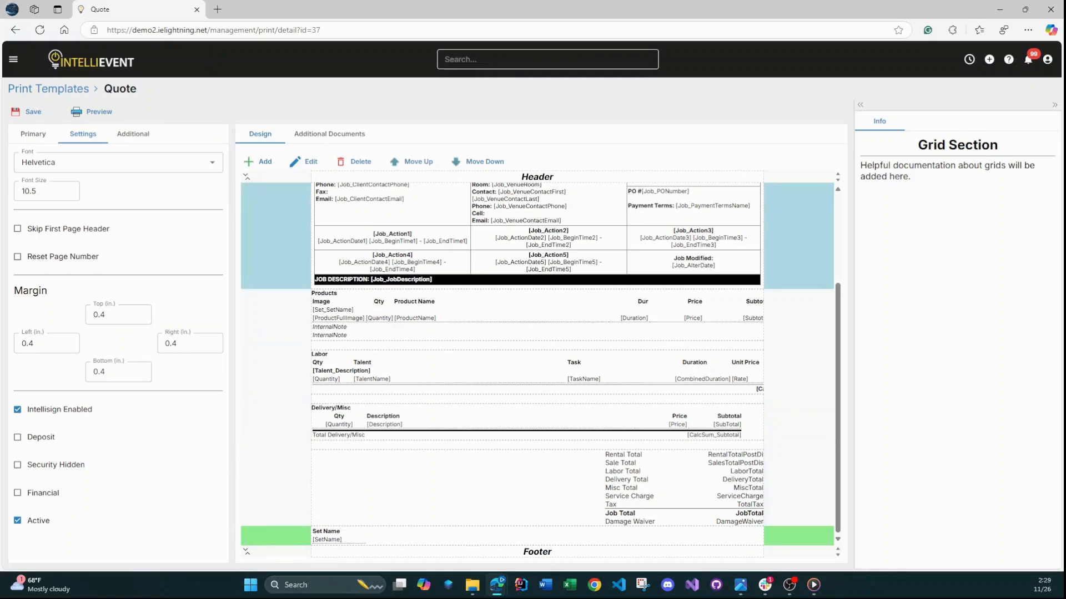
{"action": "left_click", "coordinate": [417, 161]}
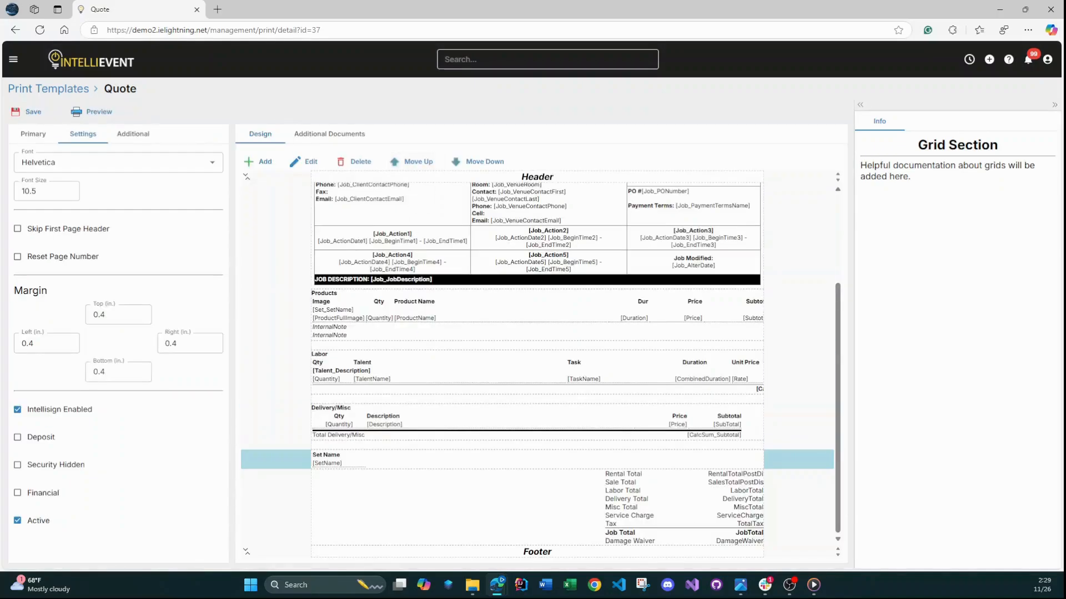
{"action": "left_click", "coordinate": [428, 162]}
{"action": "left_click", "coordinate": [434, 160]}
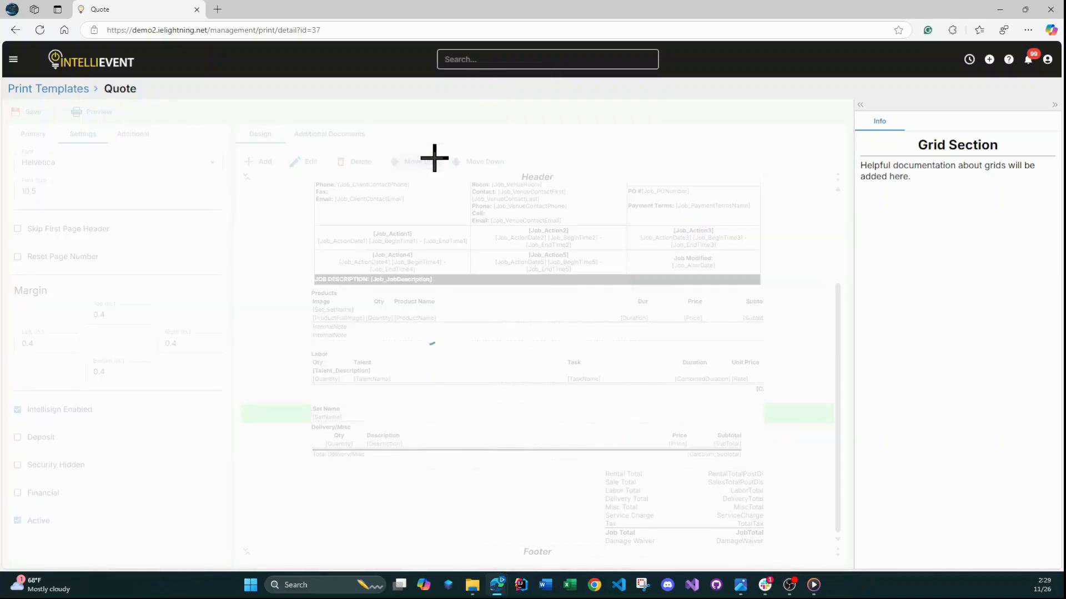
{"action": "left_click", "coordinate": [475, 161]}
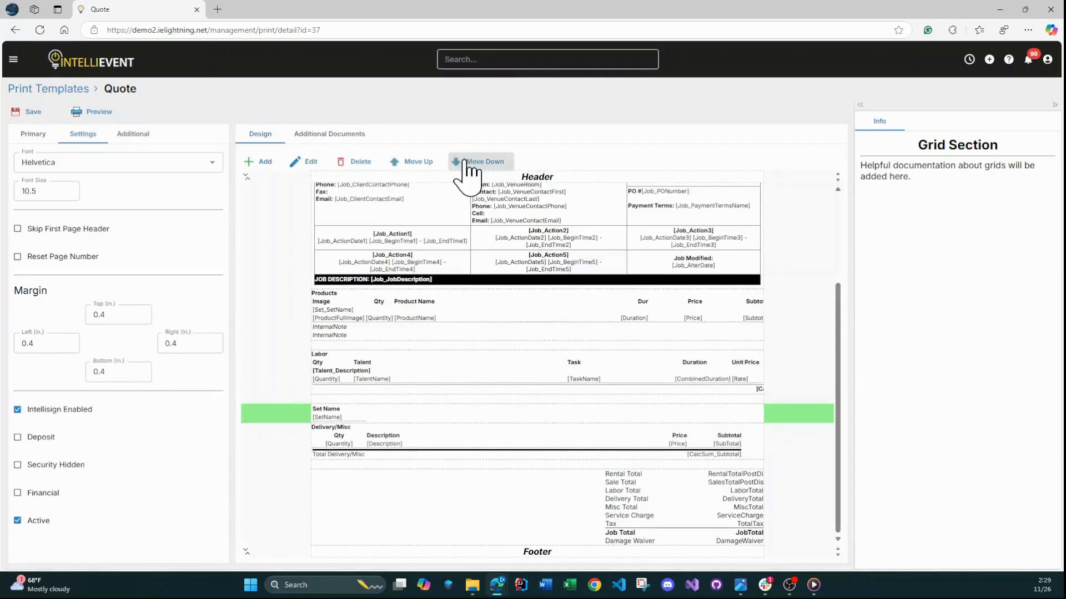
{"action": "left_click", "coordinate": [355, 162]}
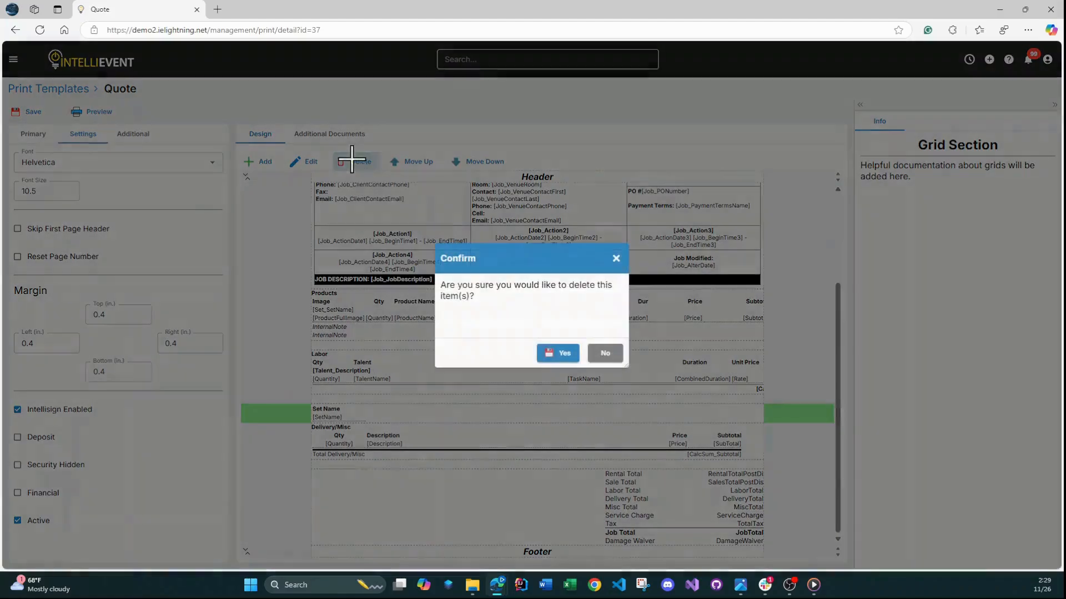
{"action": "left_click", "coordinate": [571, 362]}
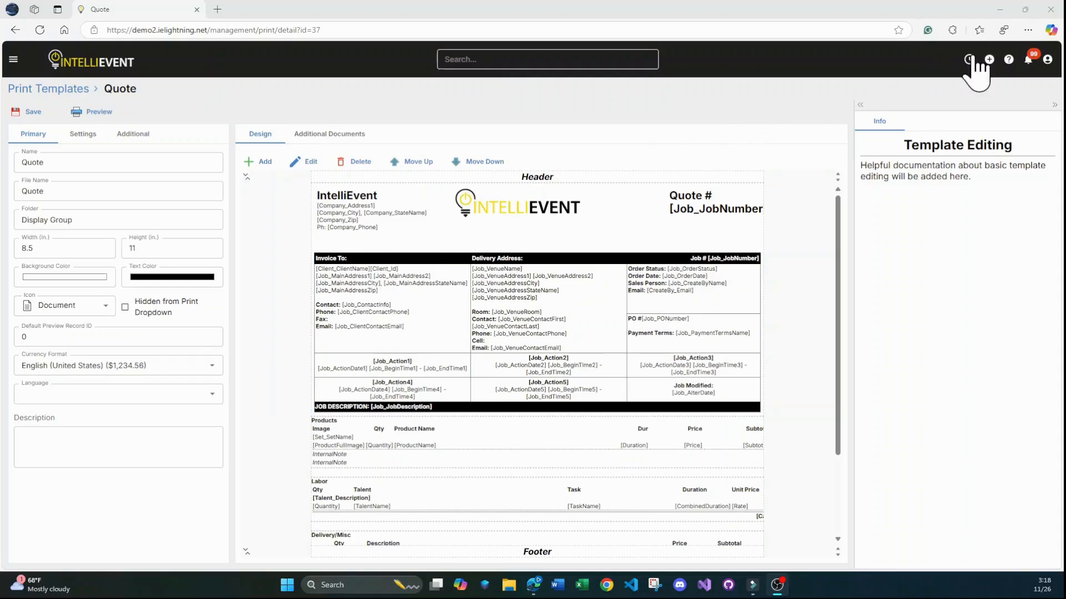
- Look up the Acctg Test 1 job's number among the recent jobs, and preview the Quote template for it, examining all its pages
{"action": "left_click", "coordinate": [970, 59]}
{"action": "left_click", "coordinate": [799, 78]}
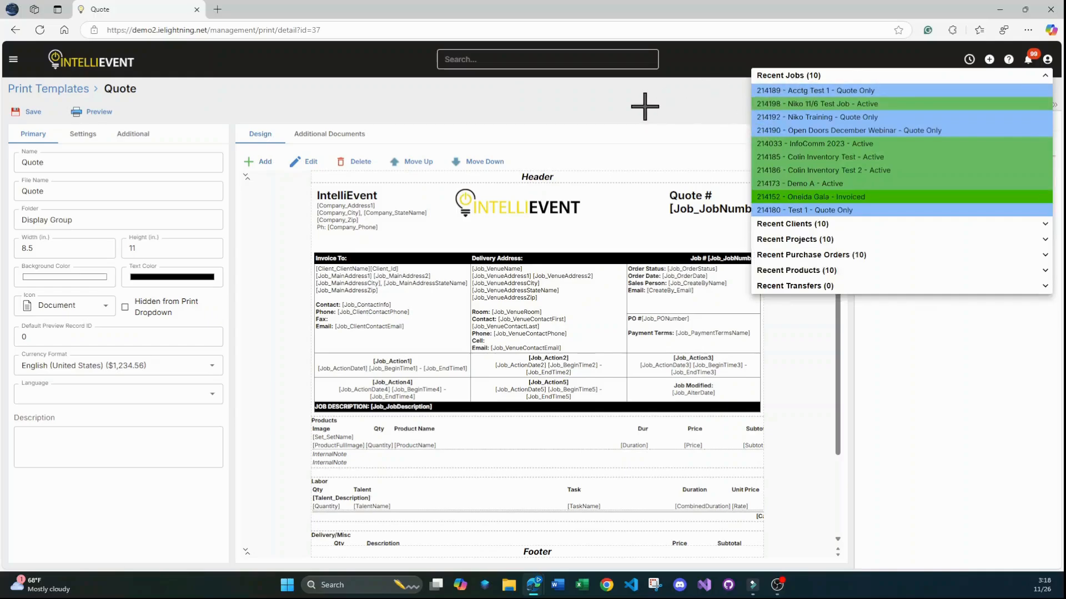
{"action": "left_click", "coordinate": [82, 112]}
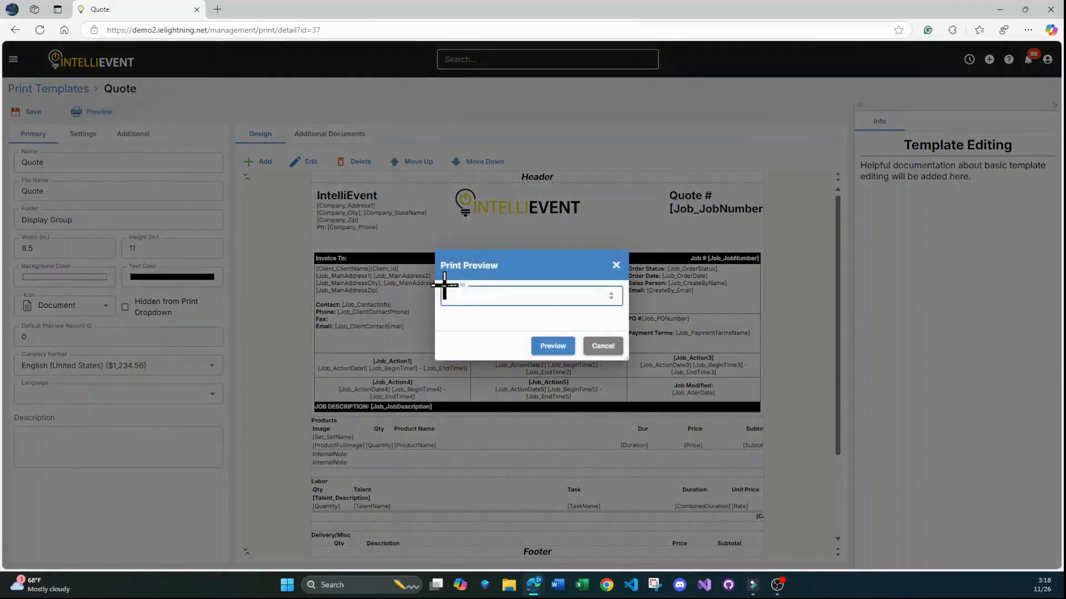
{"action": "left_click", "coordinate": [552, 346]}
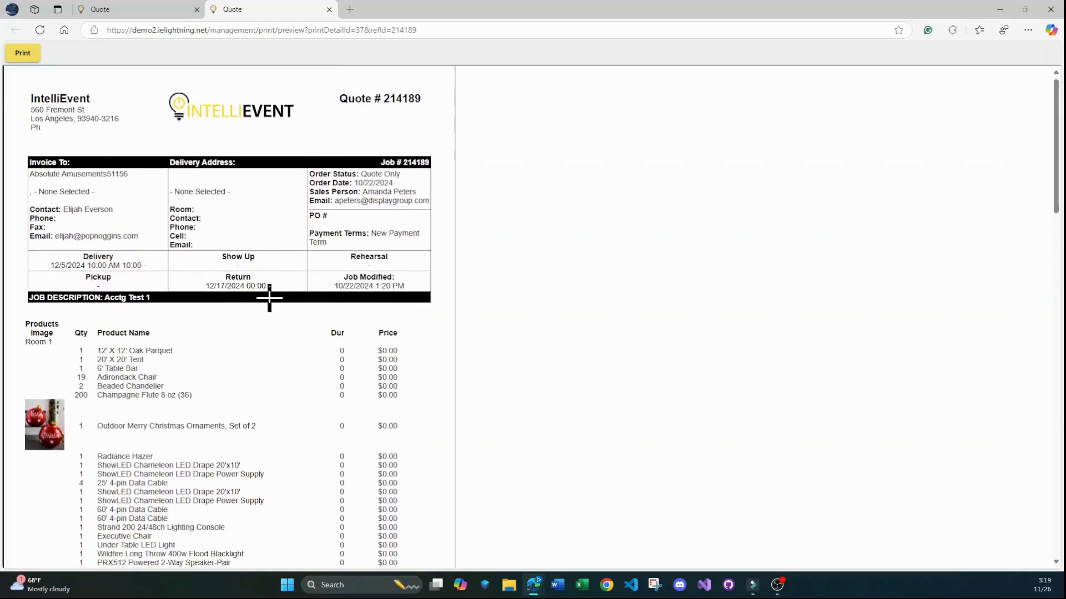
{"action": "scroll", "coordinate": [112, 281], "scroll_direction": "down", "scroll_amount": 4}
{"action": "scroll", "coordinate": [155, 261], "scroll_direction": "down", "scroll_amount": 11}
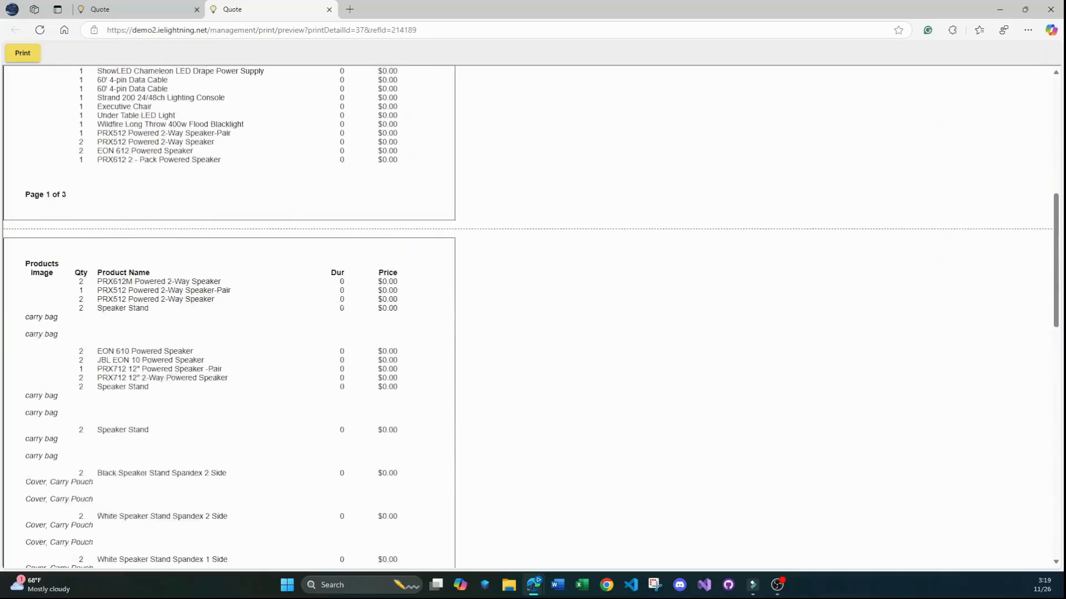
{"action": "scroll", "coordinate": [196, 250], "scroll_direction": "down", "scroll_amount": 6}
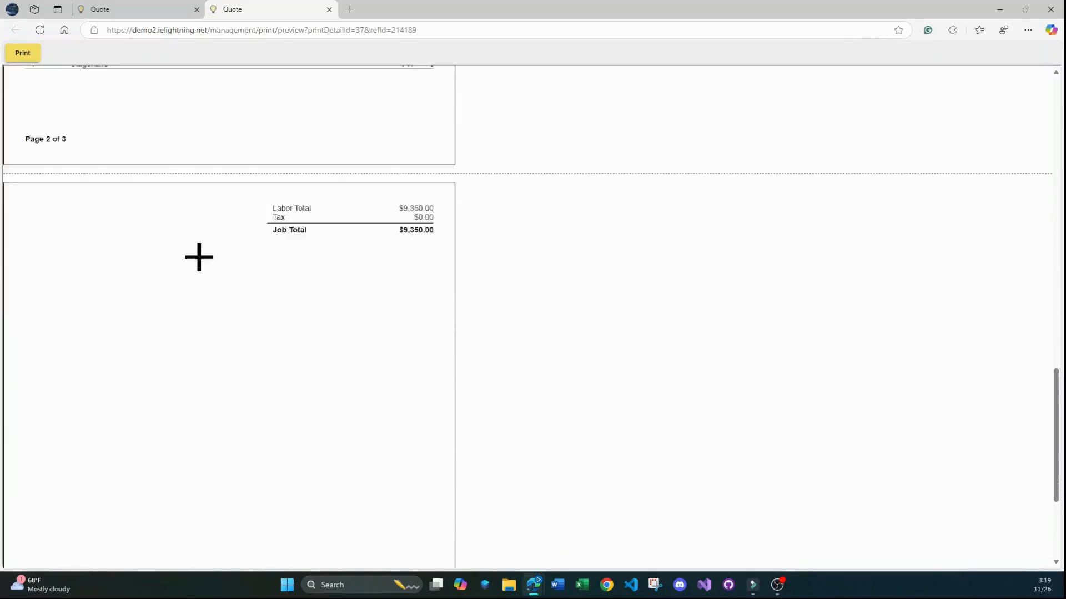
{"action": "scroll", "coordinate": [242, 179], "scroll_direction": "up", "scroll_amount": 18}
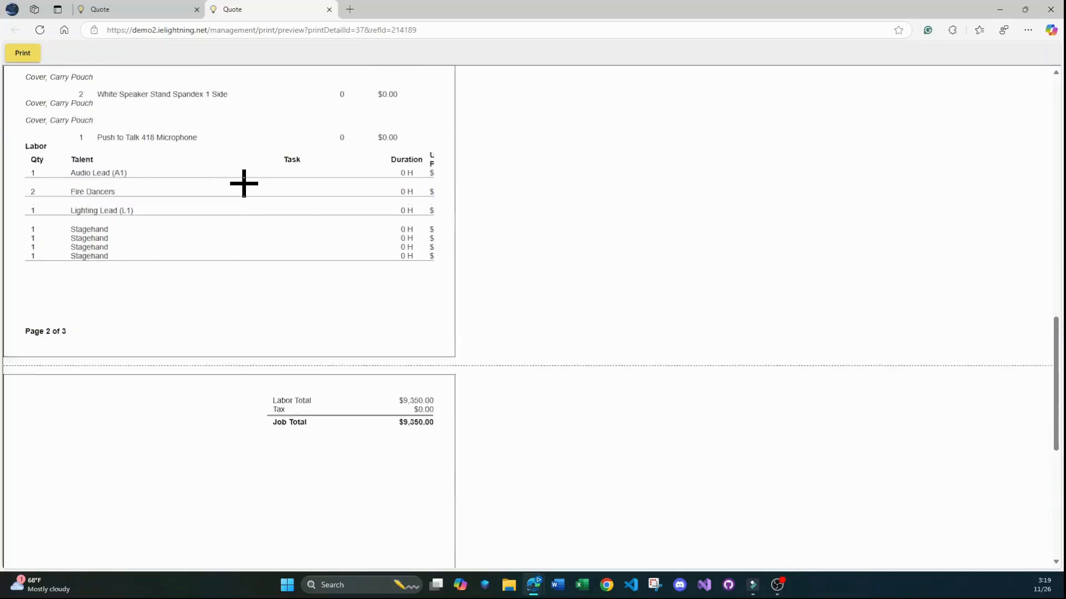
{"action": "scroll", "coordinate": [244, 183], "scroll_direction": "up", "scroll_amount": 2}
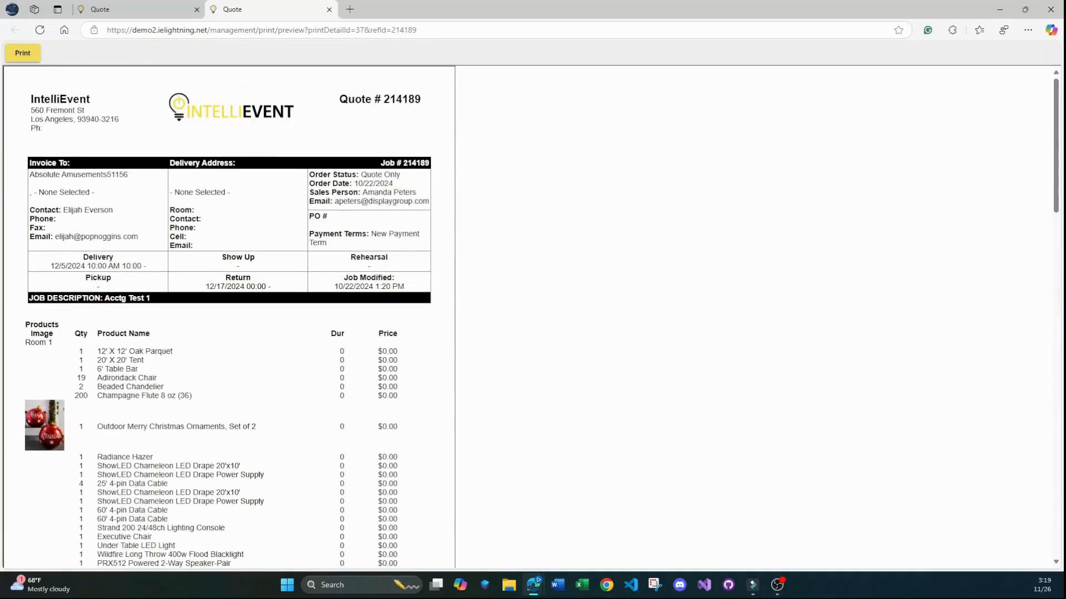